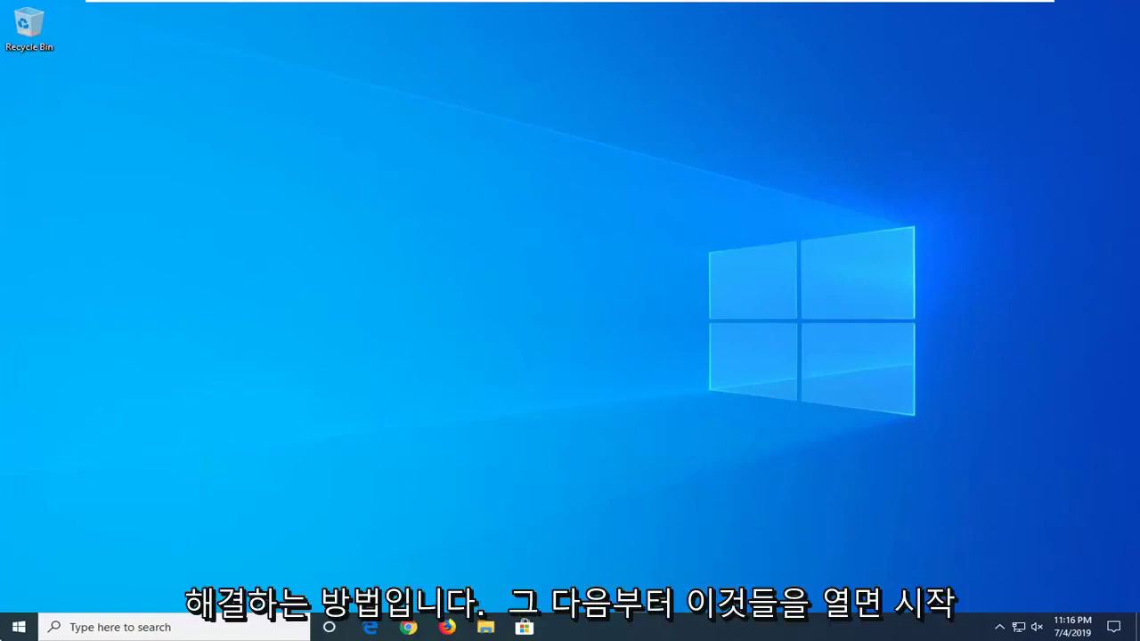
Step: Launch the Services console by searching 'services' from the Start menu
left_click(13, 632)
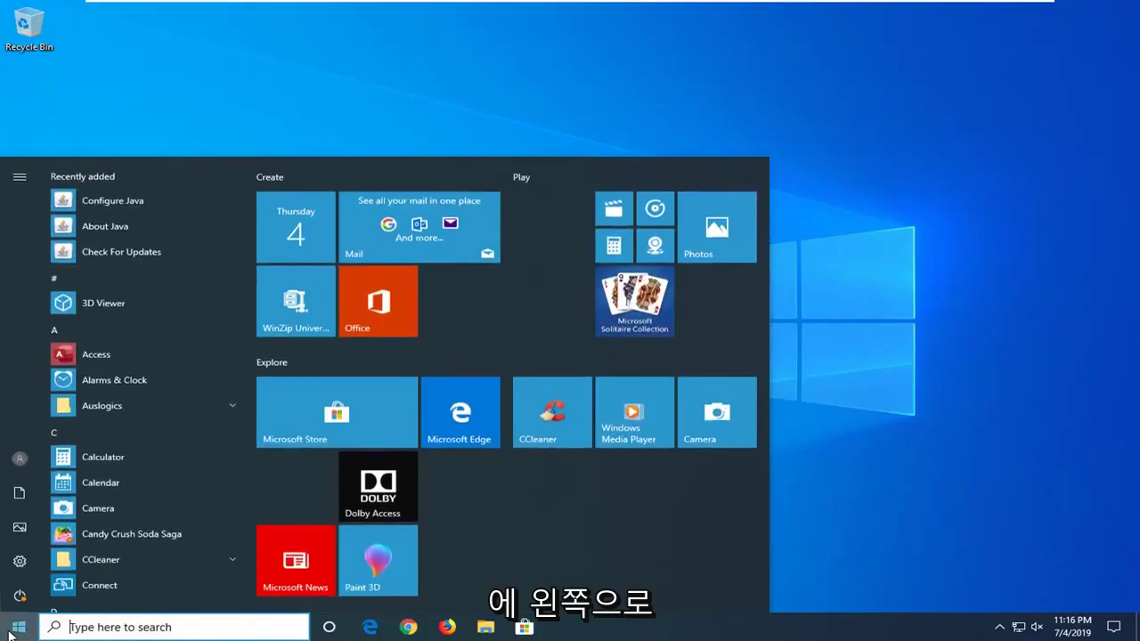
type("s")
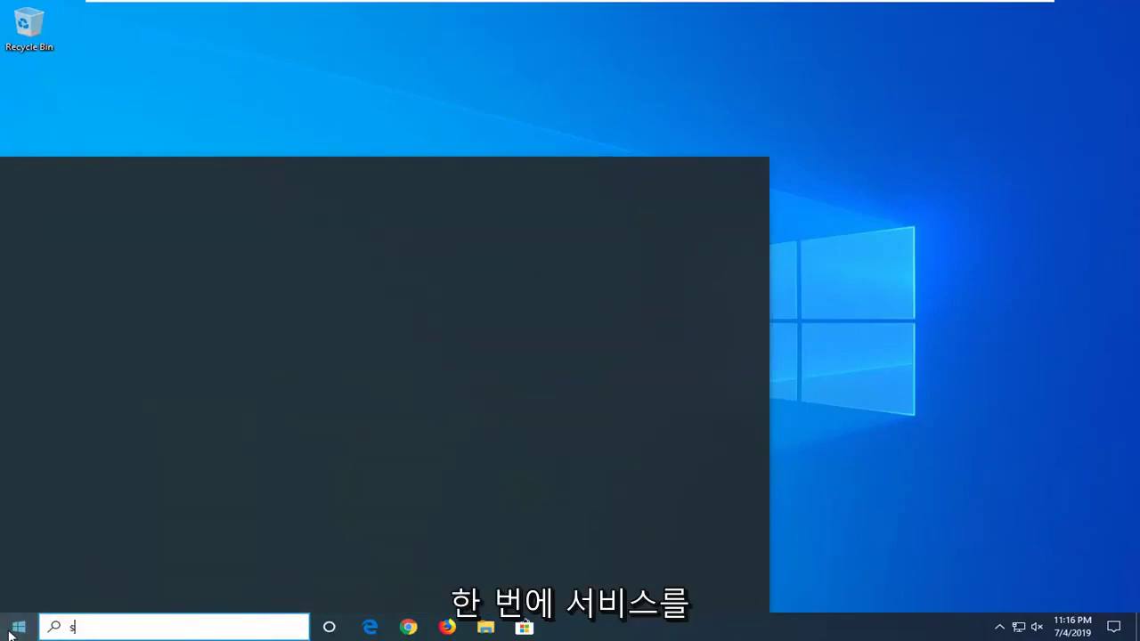
type("ervices")
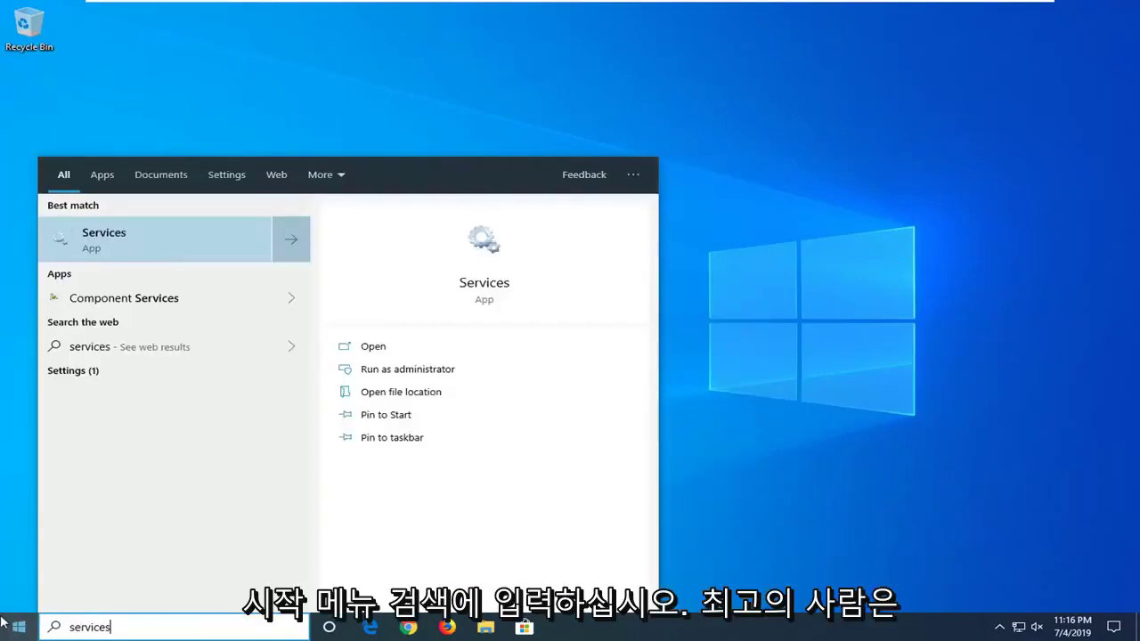
left_click(121, 242)
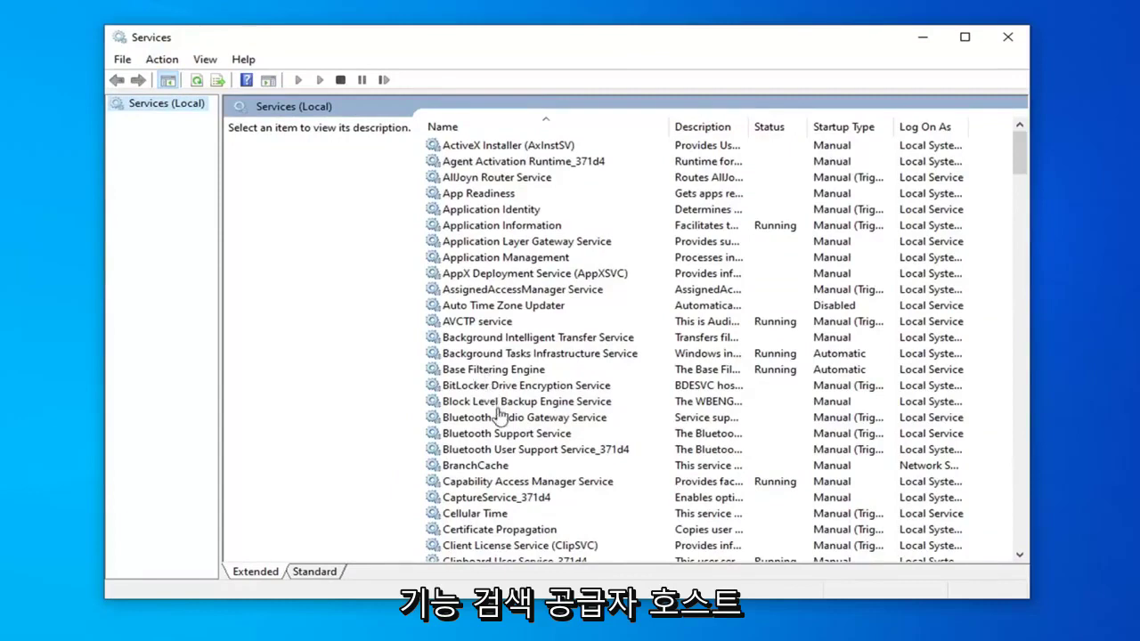
Step: Set Function Discovery Provider Host's startup type to Automatic and start the service
left_click(510, 390)
scroll(507, 401, "down", 5)
scroll(503, 409, "down", 7)
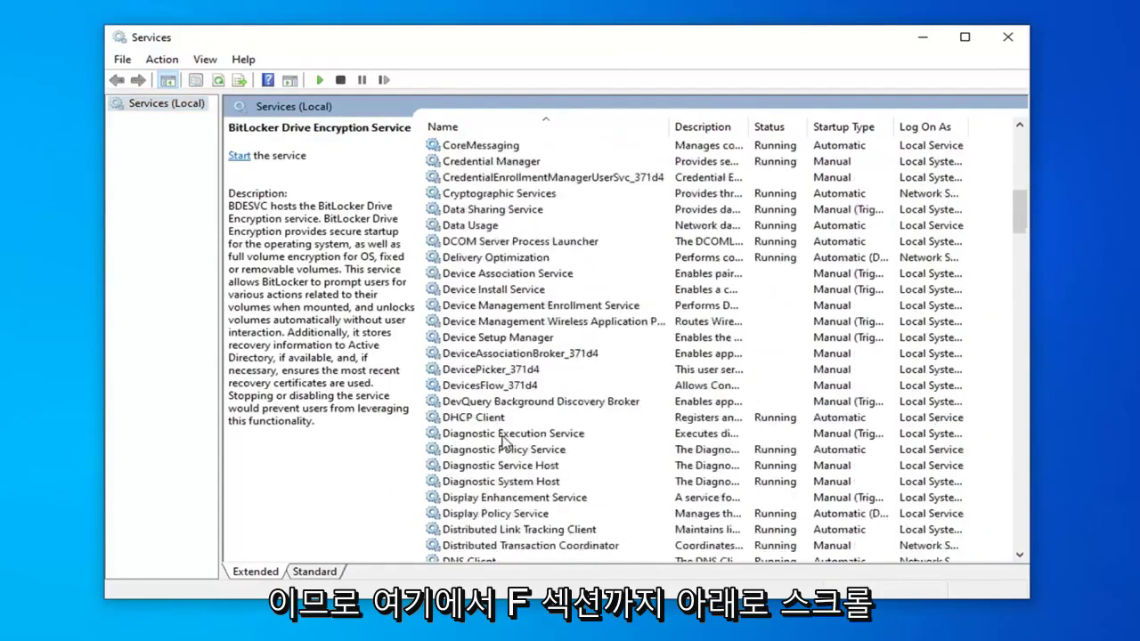
scroll(497, 423, "down", 5)
scroll(492, 434, "down", 1)
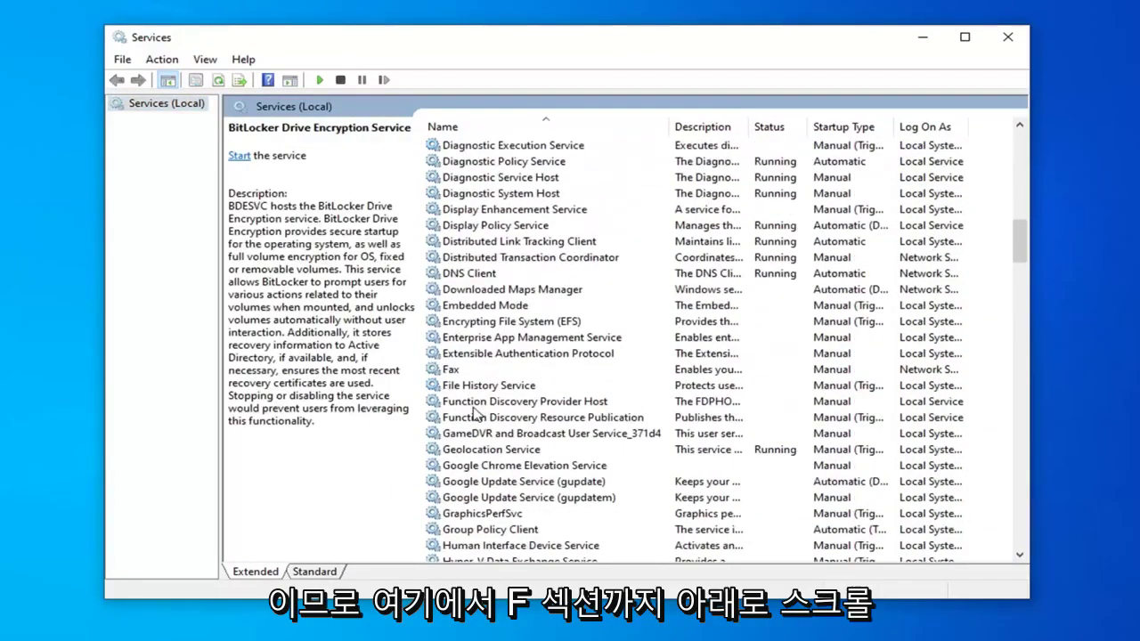
left_click(477, 403)
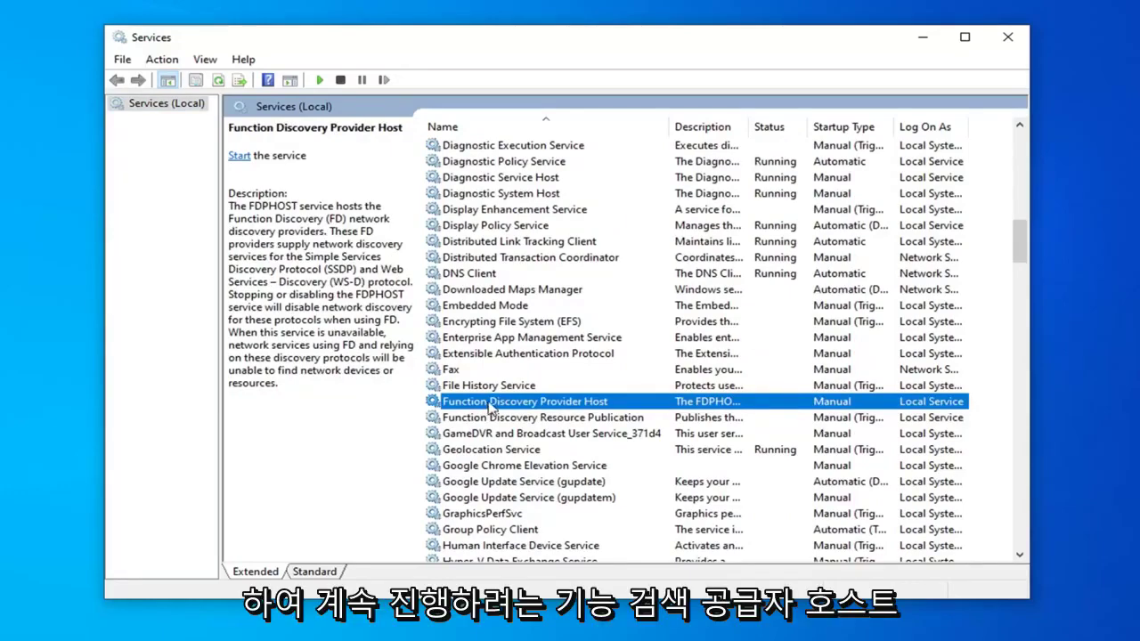
double_click(489, 405)
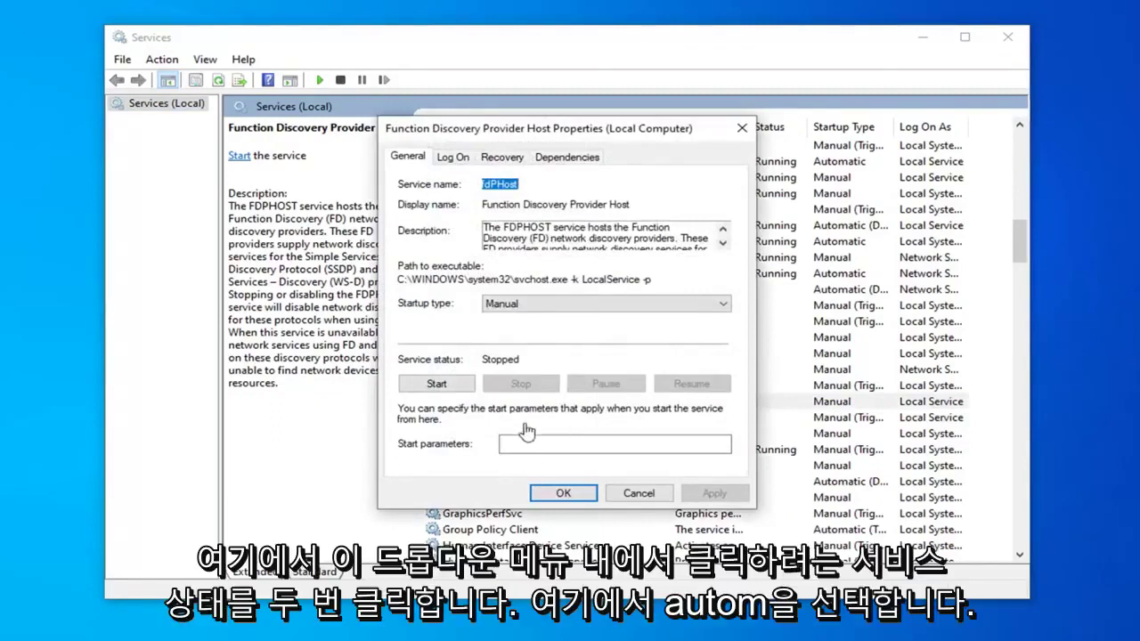
left_click(528, 305)
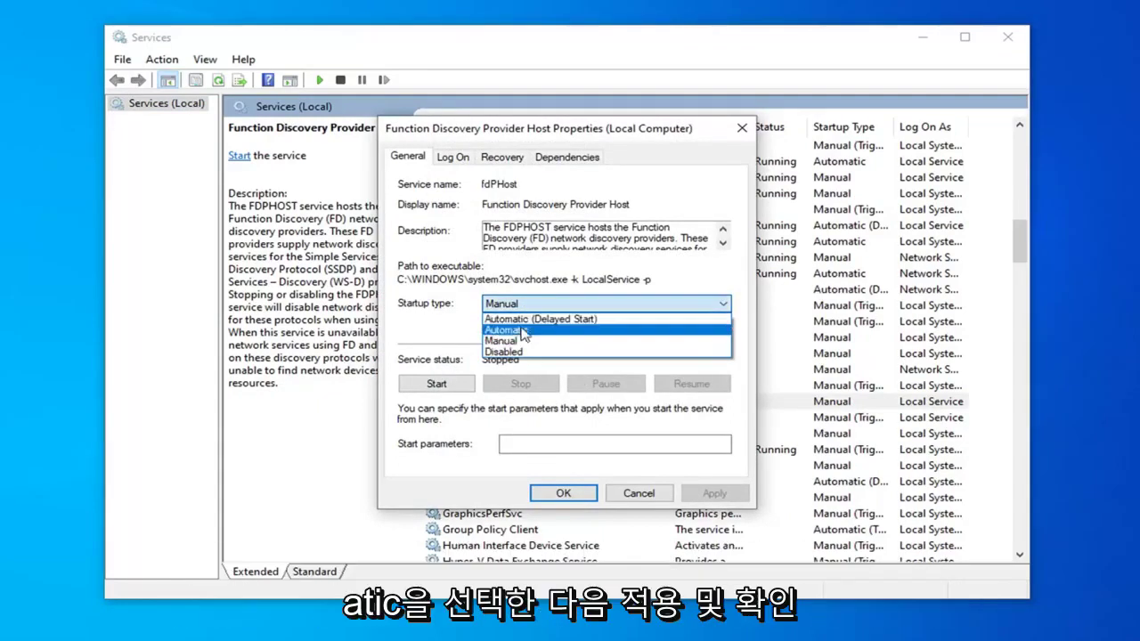
left_click(523, 330)
left_click(714, 493)
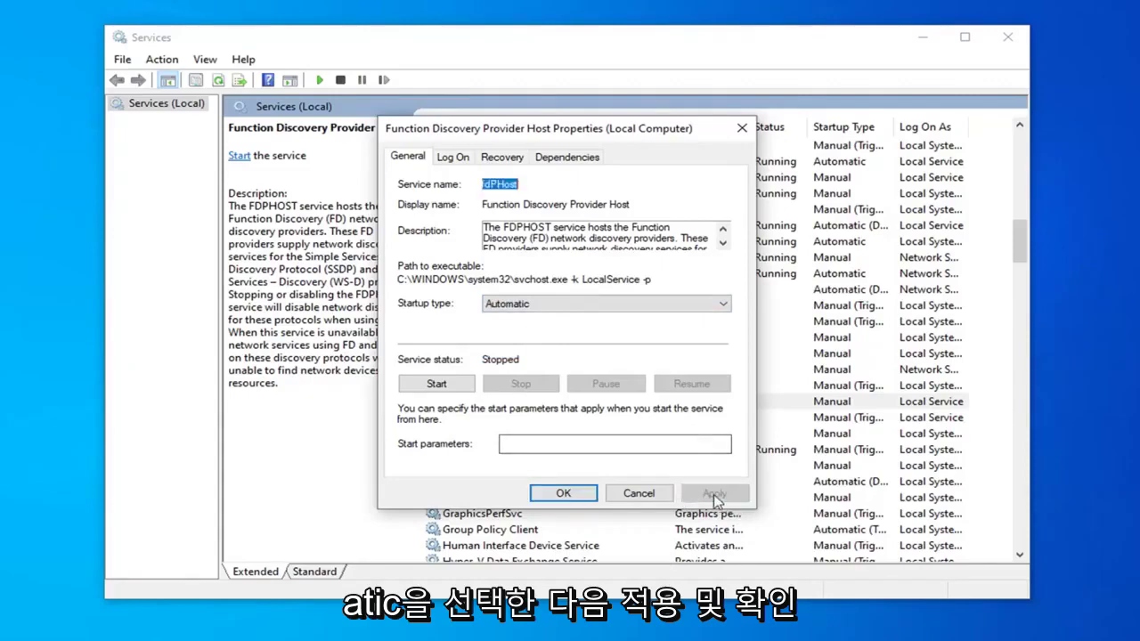
left_click(564, 493)
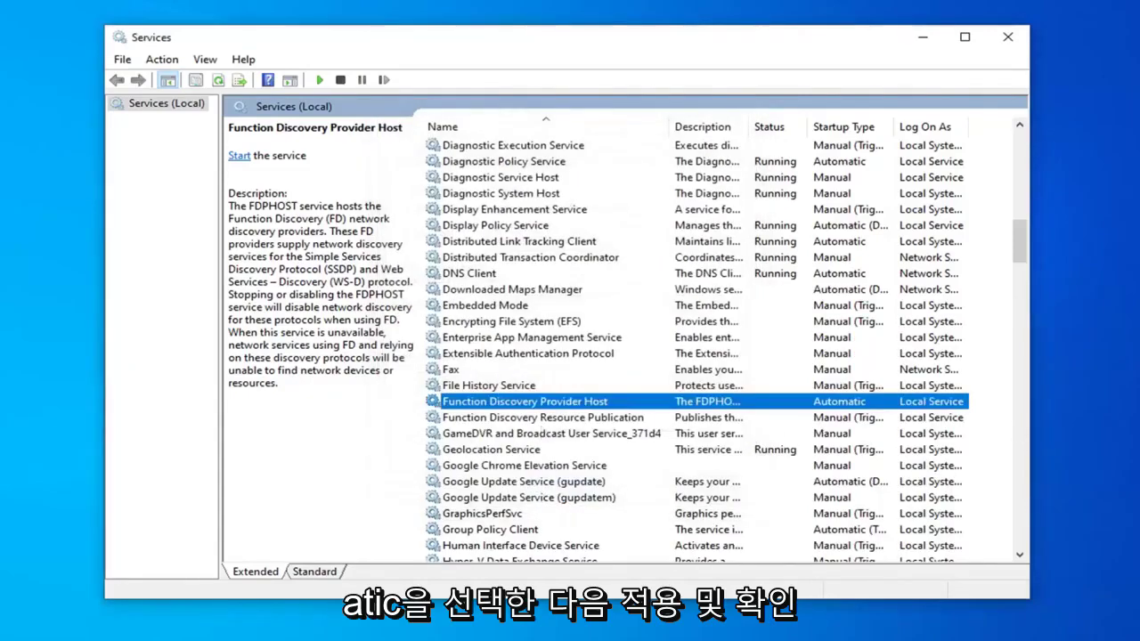
left_click(240, 157)
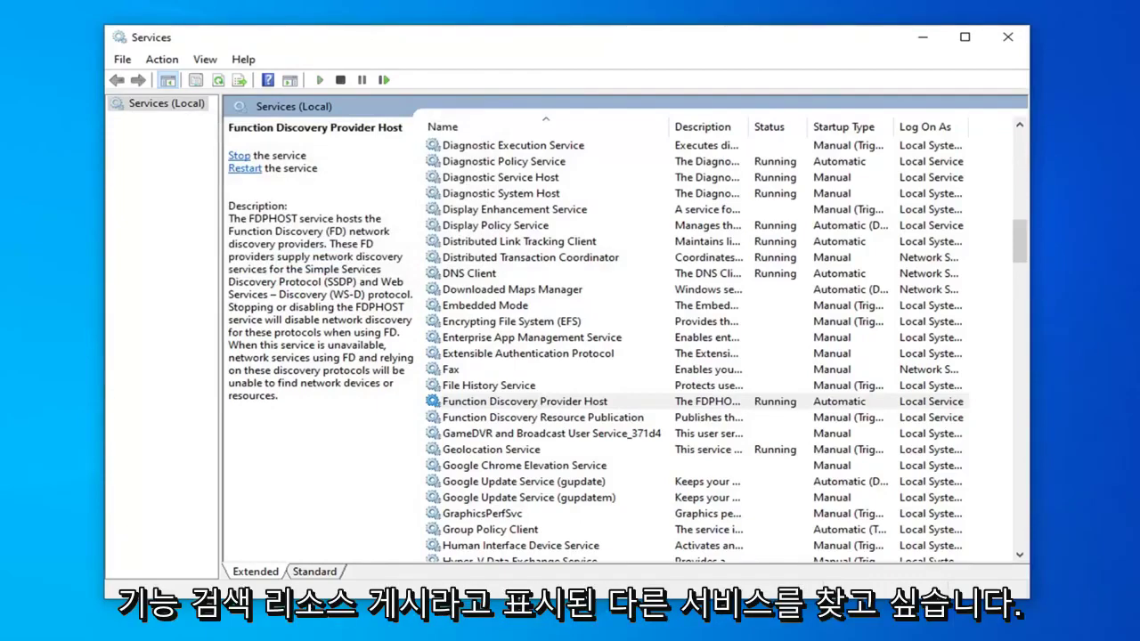
Step: Change Function Discovery Resource Publication's startup type to Automatic and apply it
left_click(576, 420)
double_click(576, 421)
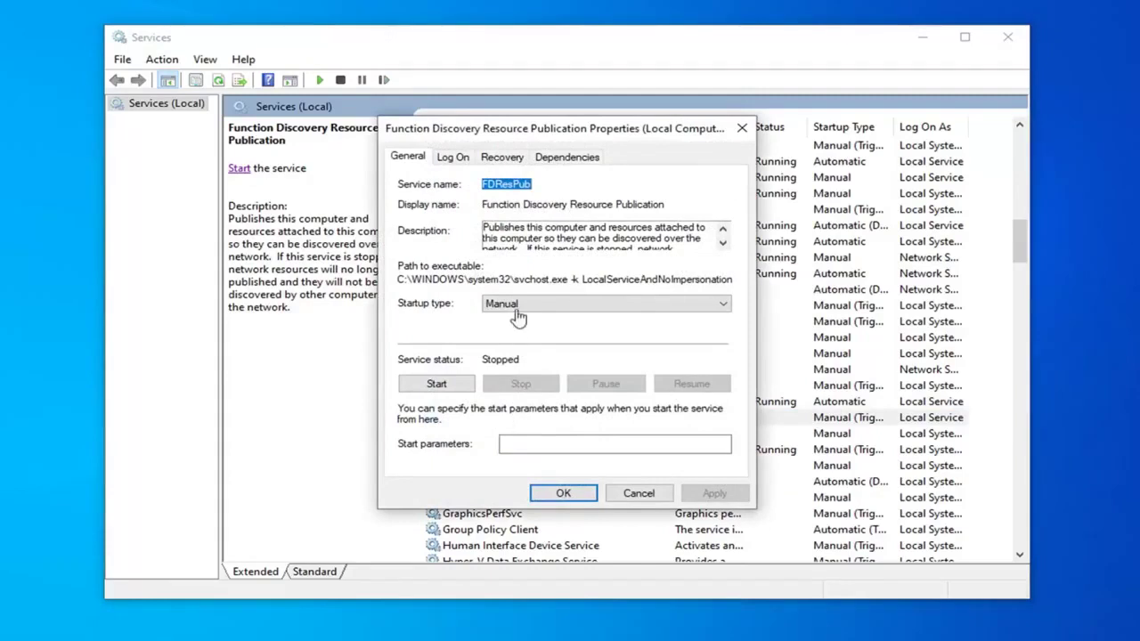
left_click(524, 308)
left_click(524, 329)
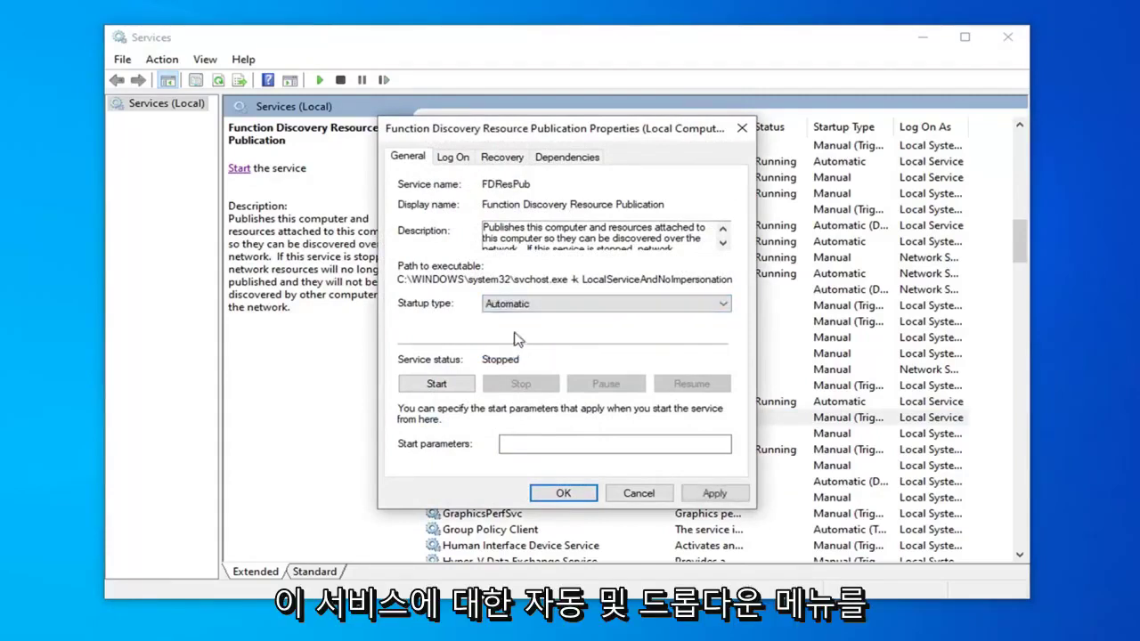
left_click(714, 493)
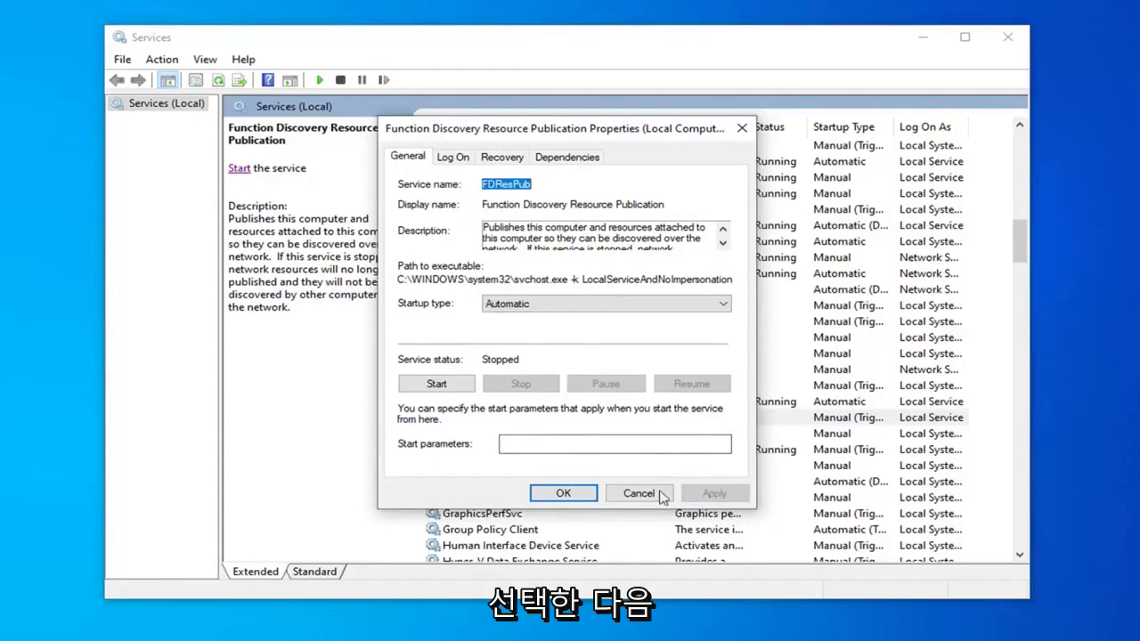
left_click(564, 493)
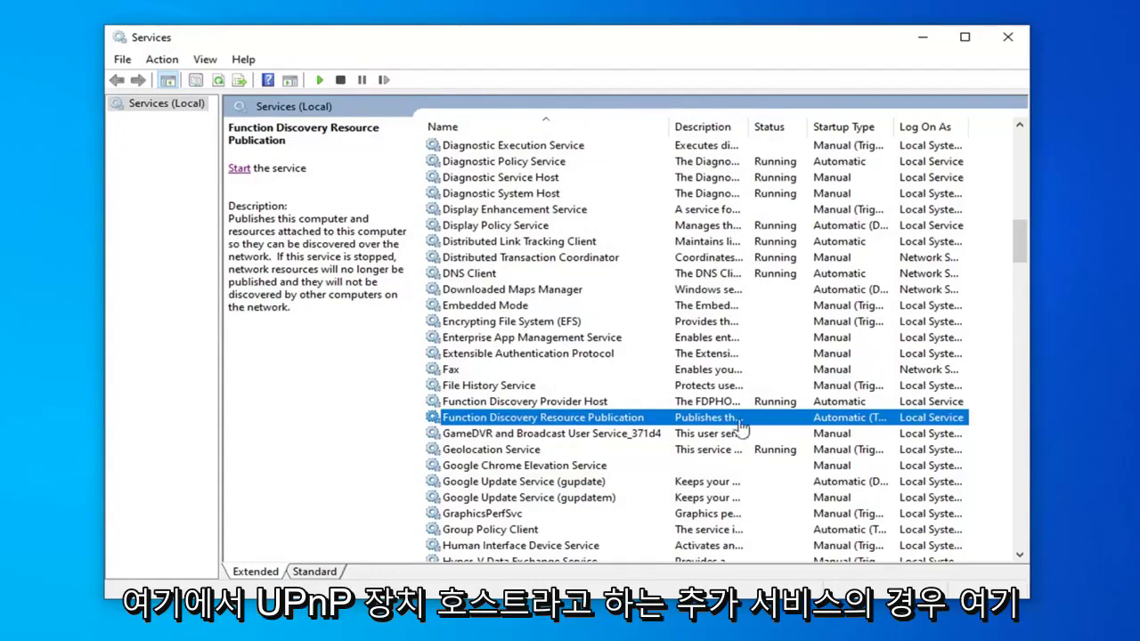
Step: Scroll down to UPnP Device Host and open its properties
scroll(546, 355, "down", 3)
scroll(546, 356, "down", 2)
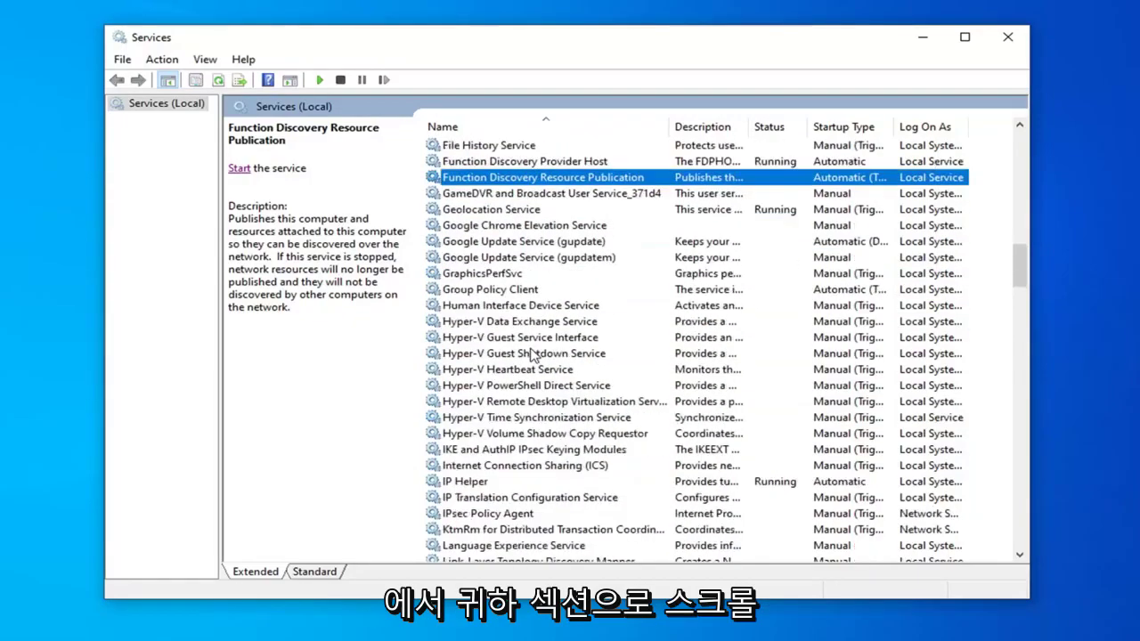
scroll(535, 356, "down", 4)
scroll(460, 354, "down", 8)
scroll(451, 405, "down", 2)
scroll(452, 405, "down", 4)
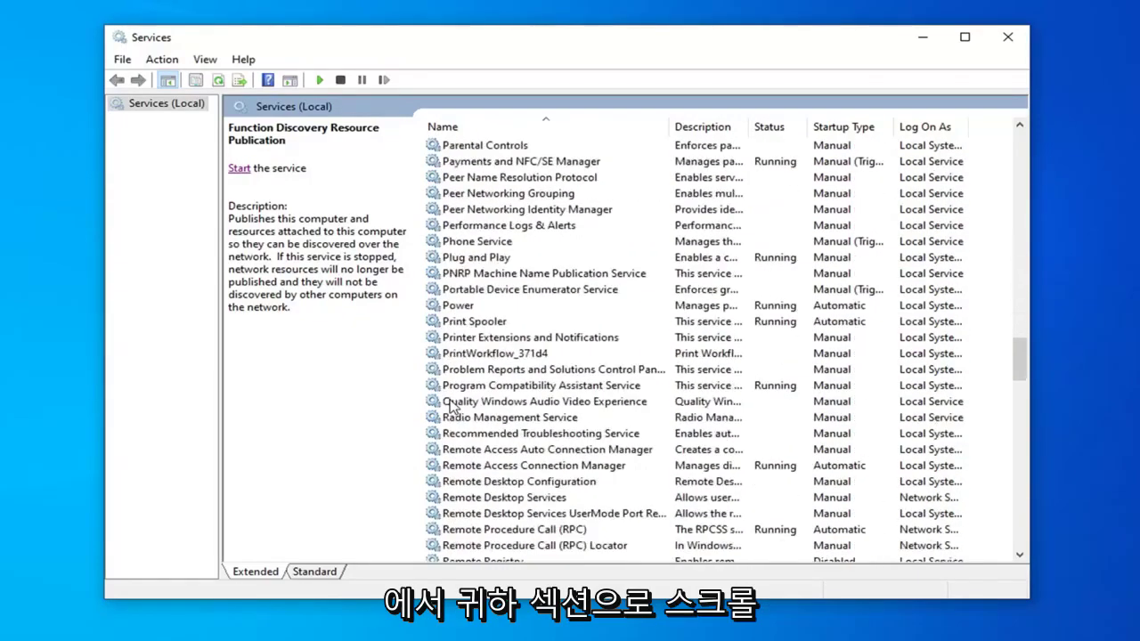
scroll(452, 405, "down", 7)
scroll(454, 405, "down", 4)
scroll(460, 405, "down", 3)
scroll(460, 405, "down", 4)
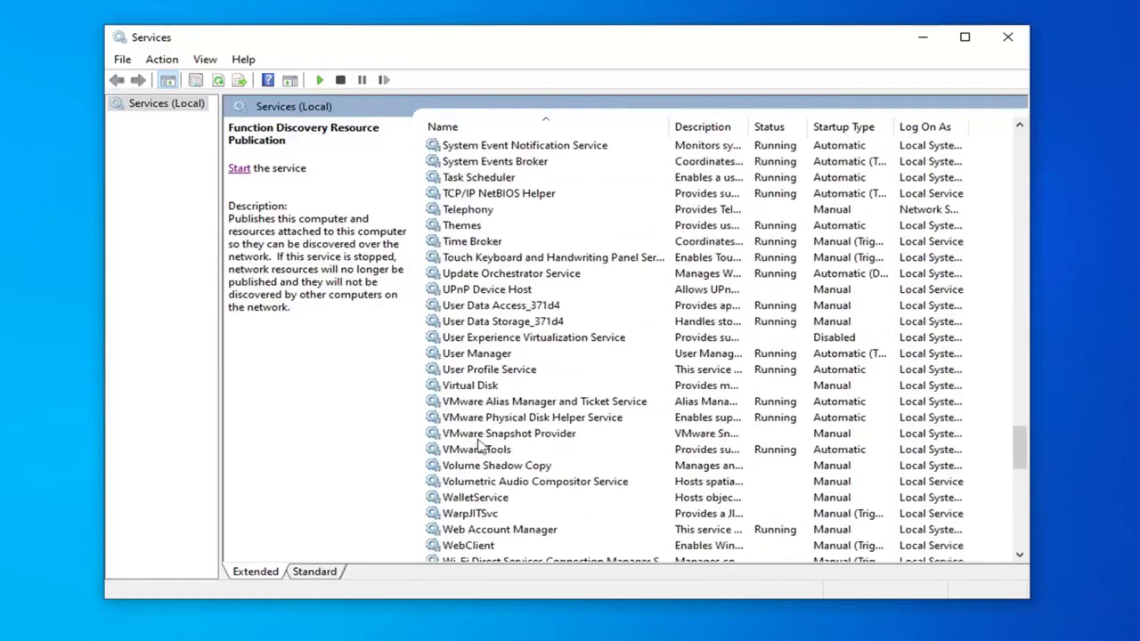
left_click(481, 293)
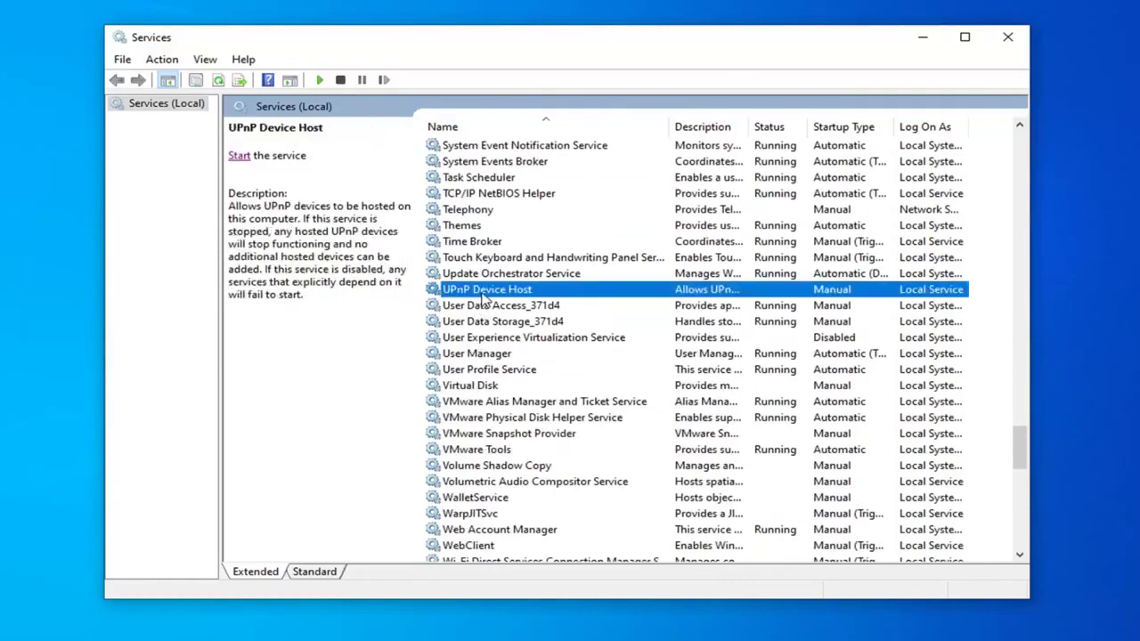
double_click(481, 294)
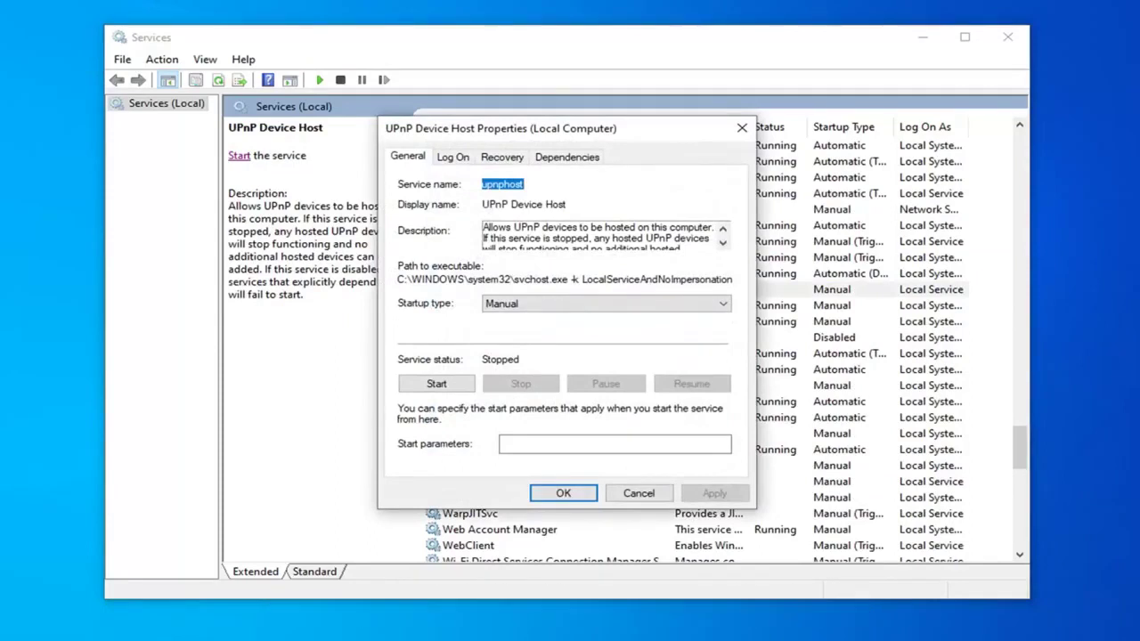
Step: Set UPnP Device Host's startup type to Automatic and start the service
left_click(539, 306)
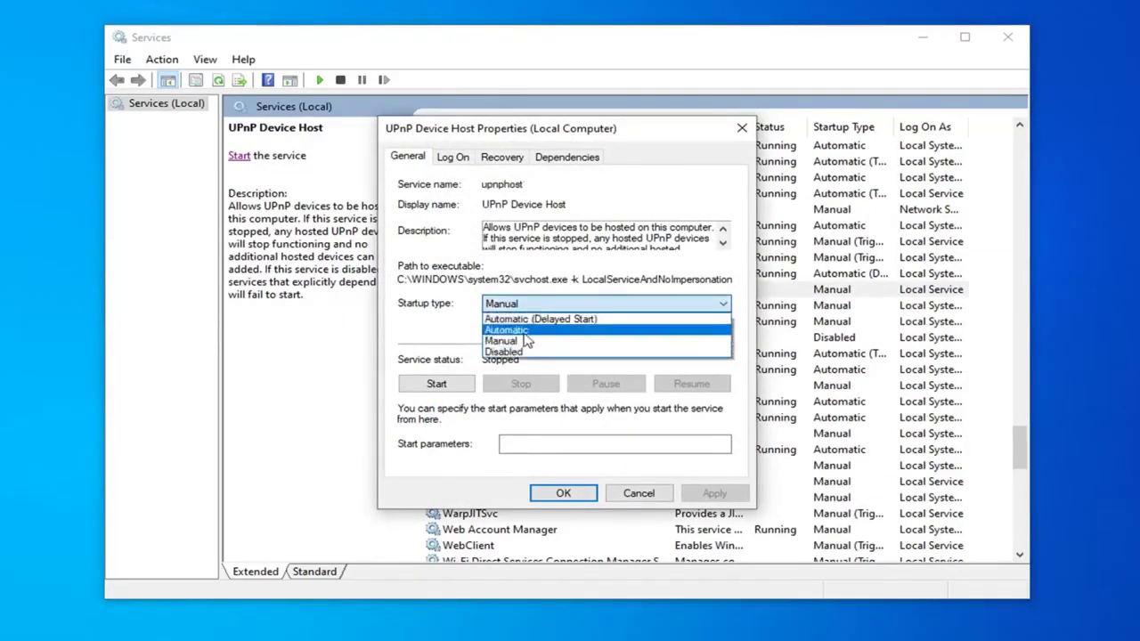
left_click(522, 332)
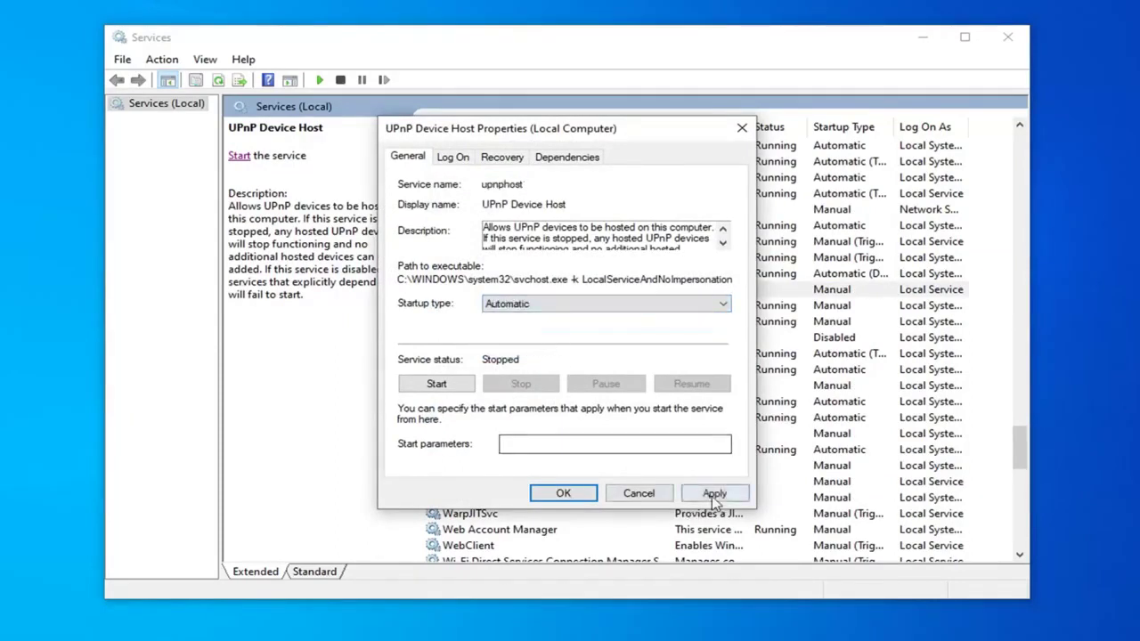
left_click(714, 494)
left_click(564, 494)
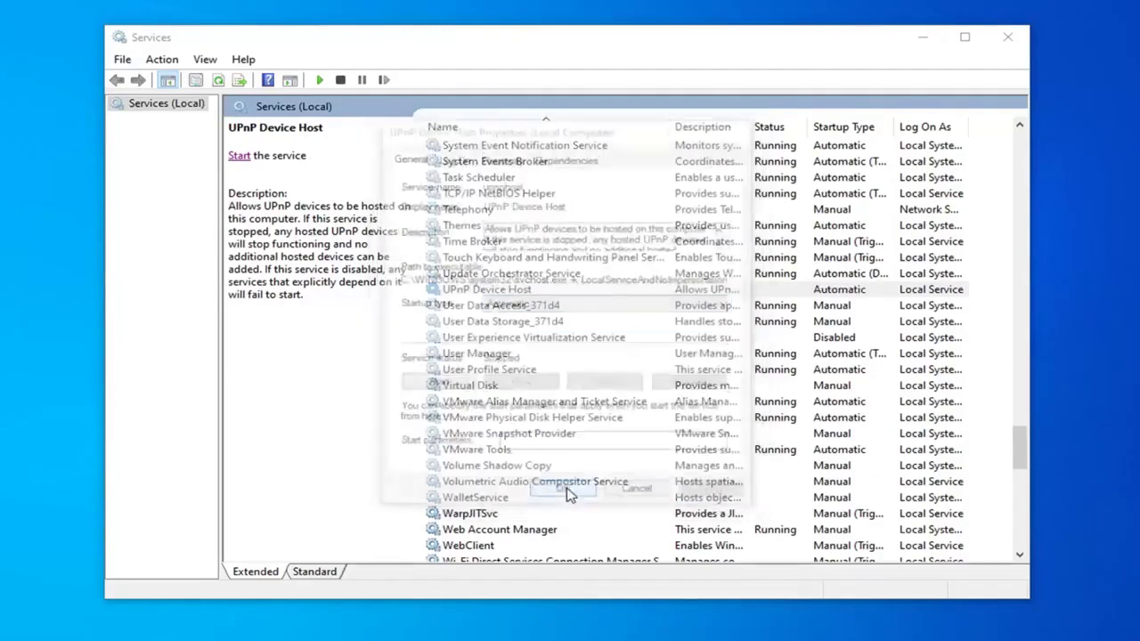
left_click(238, 157)
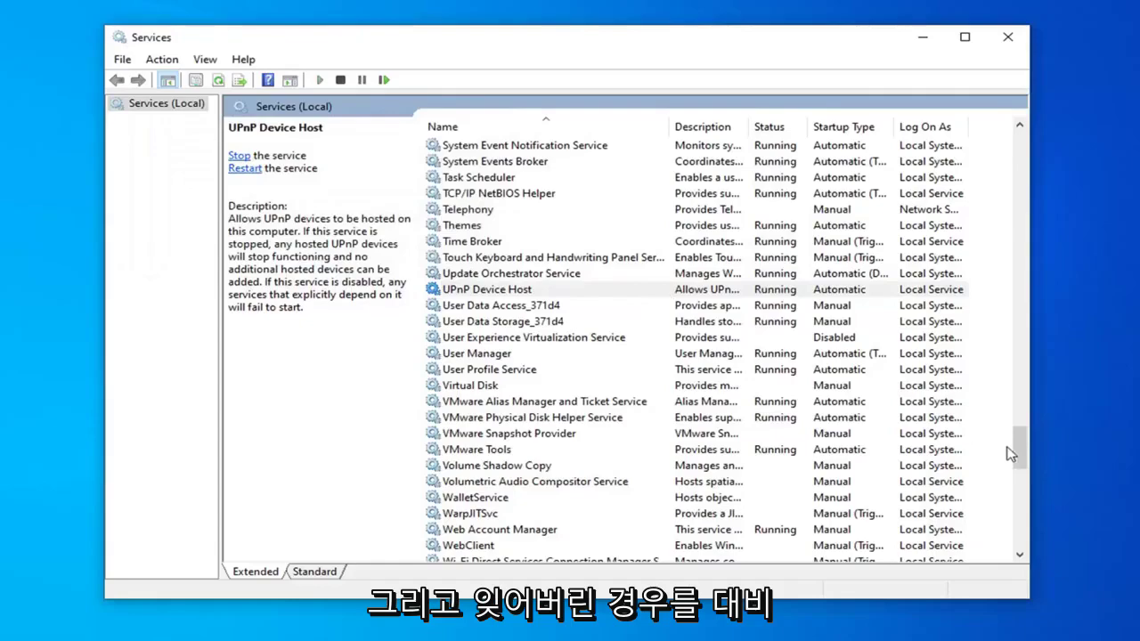
Step: Start the Function Discovery Resource Publication service from the left pane
left_click_drag(1019, 451, 1019, 239)
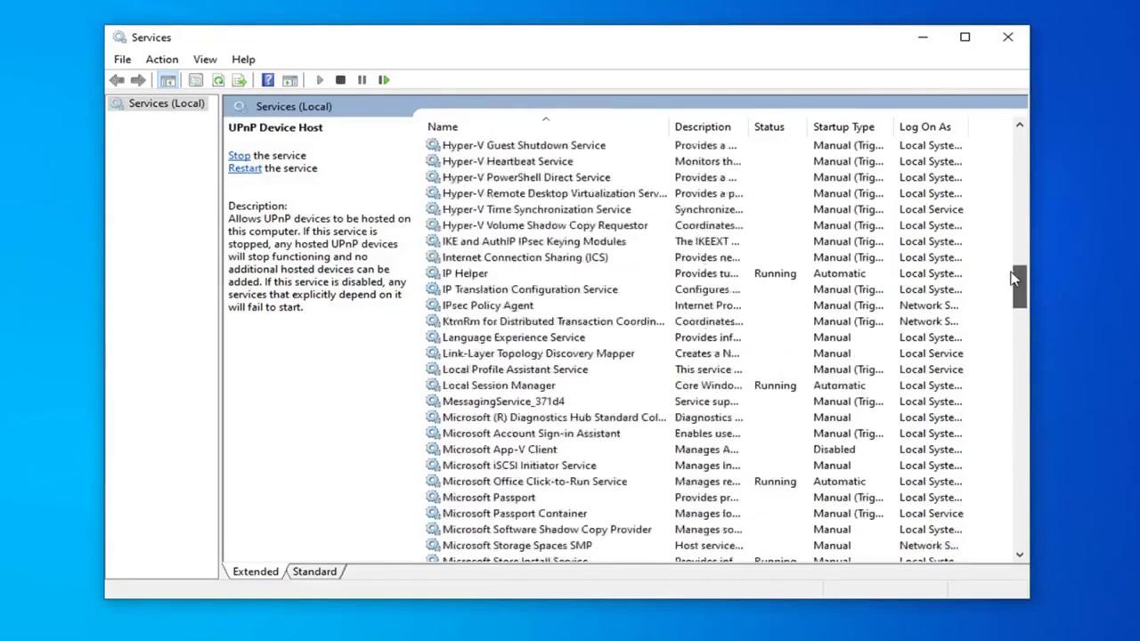
scroll(541, 409, "down", 1)
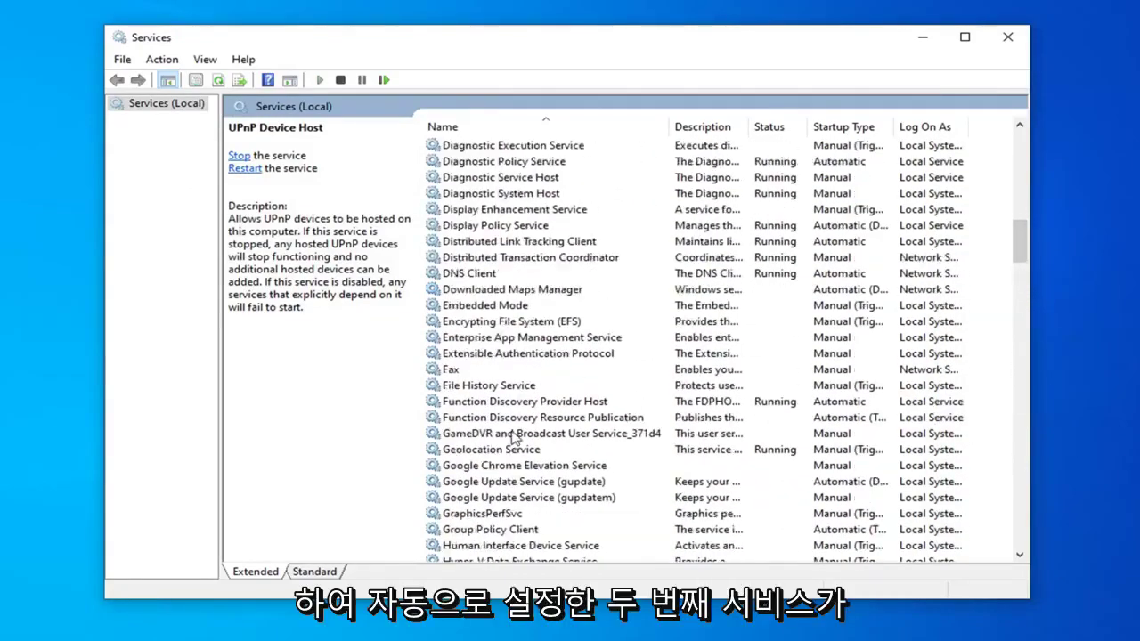
left_click(528, 418)
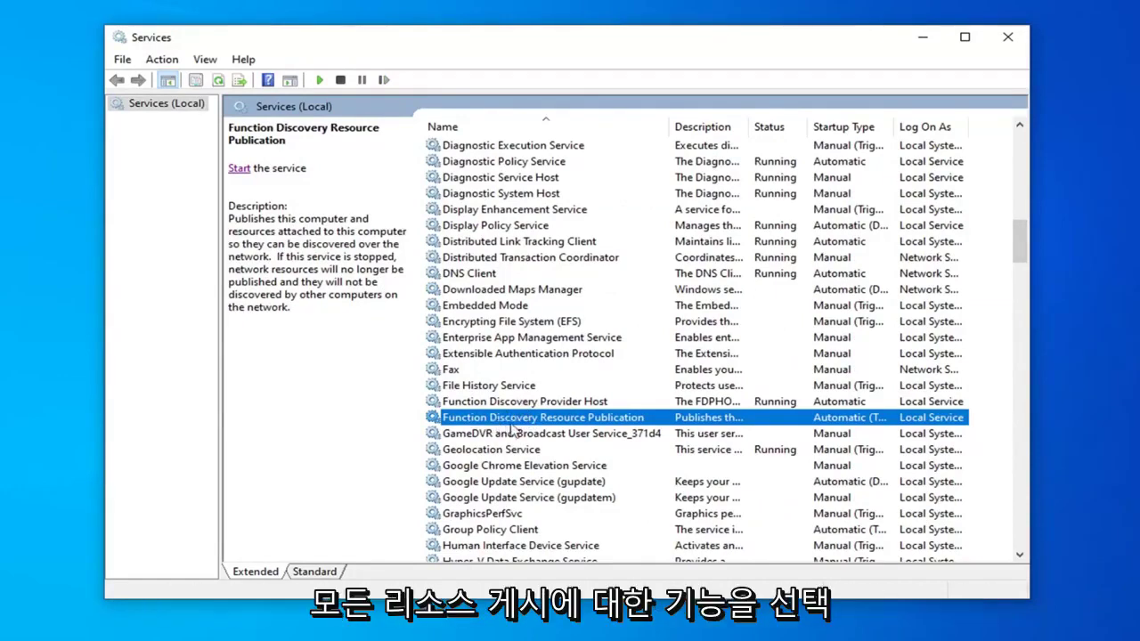
left_click(238, 169)
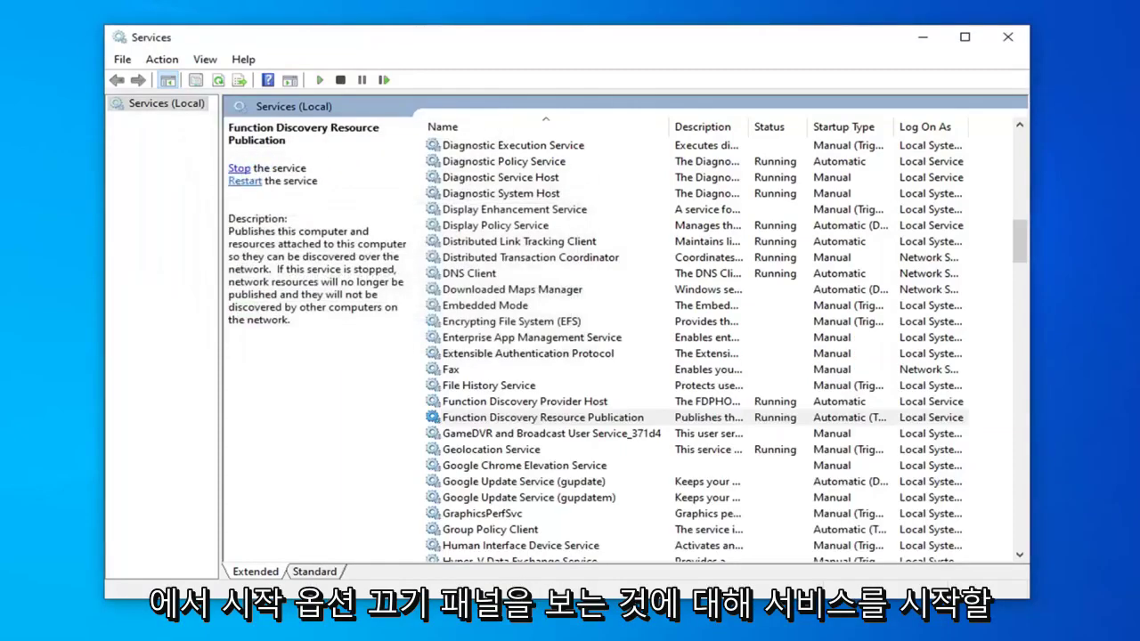
scroll(574, 356, "down", 6)
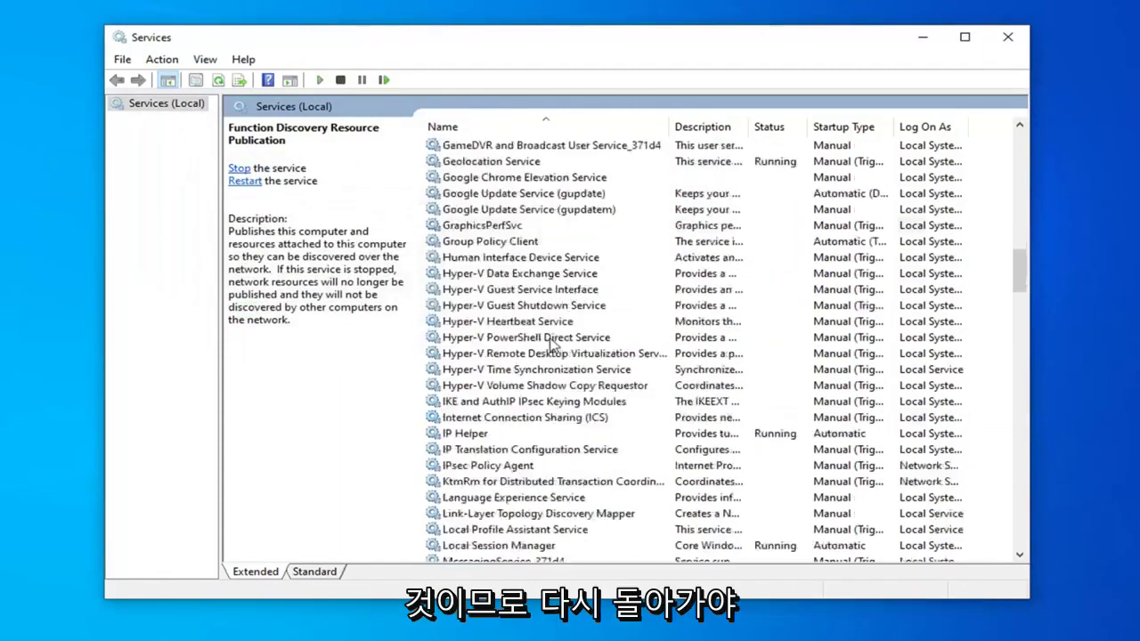
scroll(575, 356, "down", 3)
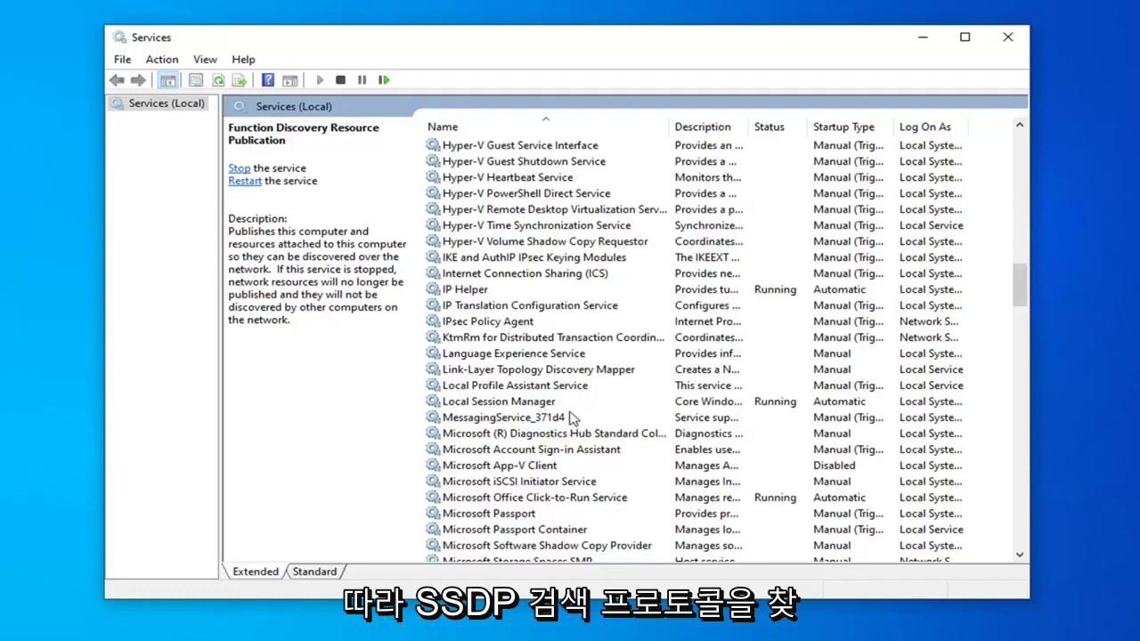
Step: Scroll down to SSDP Discovery and open its properties
scroll(573, 427, "down", 1)
scroll(574, 434, "down", 4)
scroll(575, 434, "down", 7)
scroll(534, 445, "down", 6)
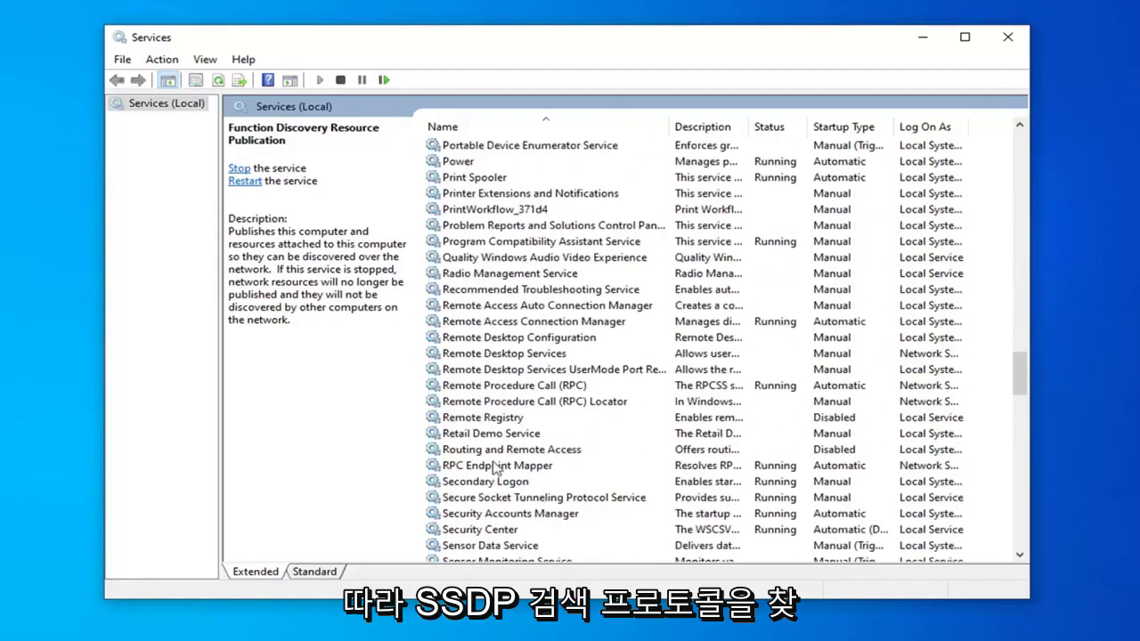
scroll(507, 463, "down", 1)
scroll(489, 490, "down", 2)
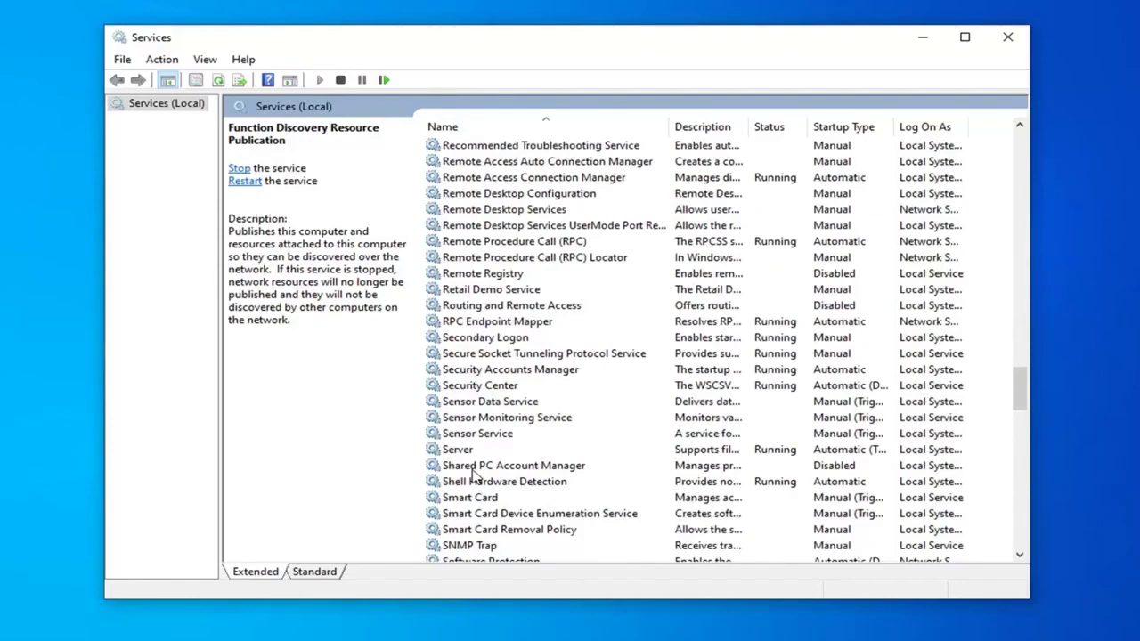
scroll(474, 476, "down", 1)
scroll(474, 476, "down", 1)
scroll(474, 477, "down", 1)
left_click(476, 467)
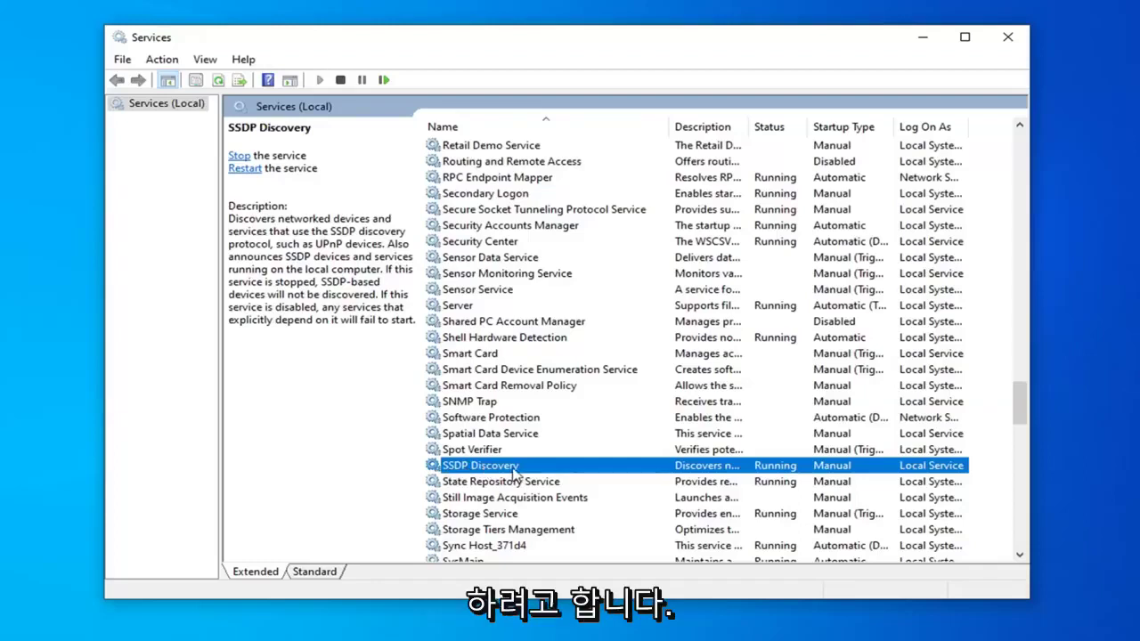
double_click(514, 470)
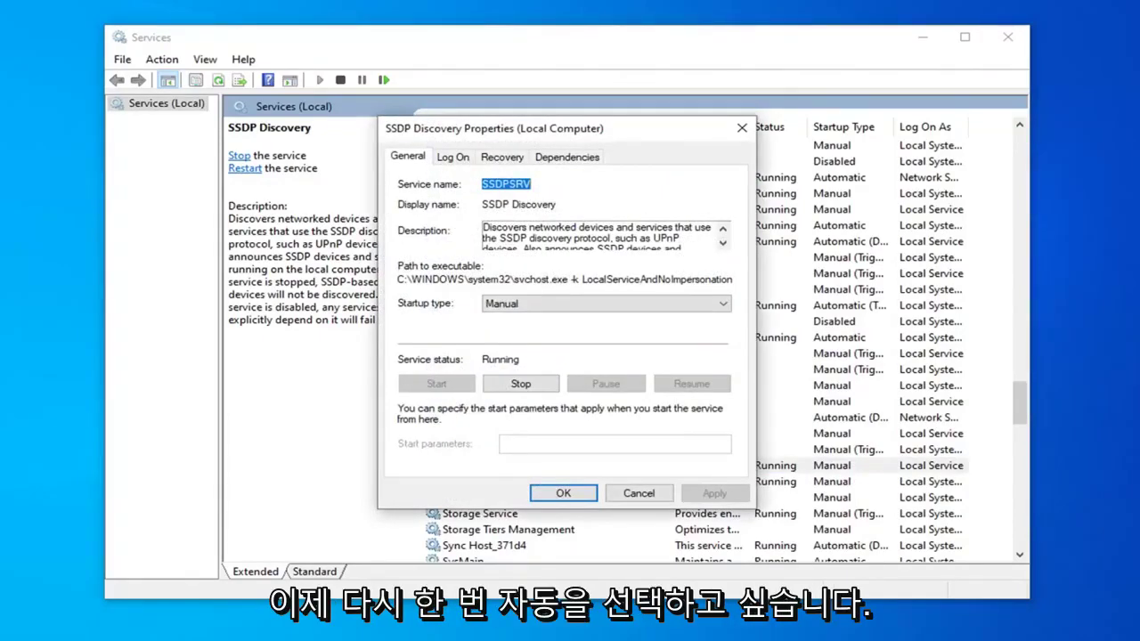
Step: Set SSDP Discovery's startup type to Automatic, then close the Services window
left_click(540, 305)
left_click(508, 329)
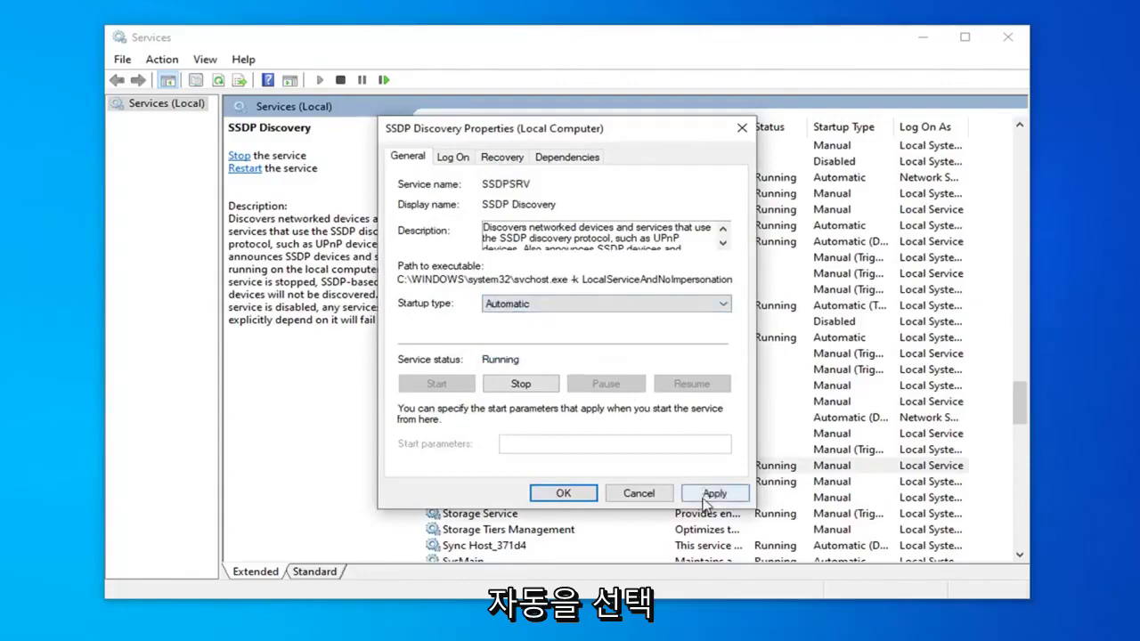
left_click(713, 493)
left_click(570, 493)
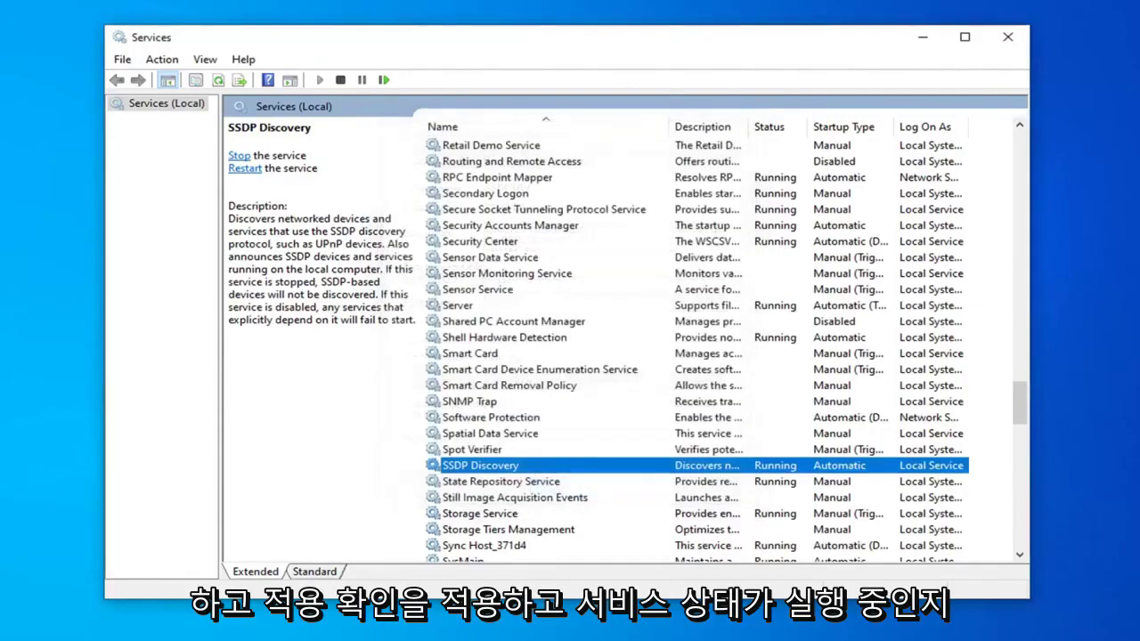
left_click(1008, 40)
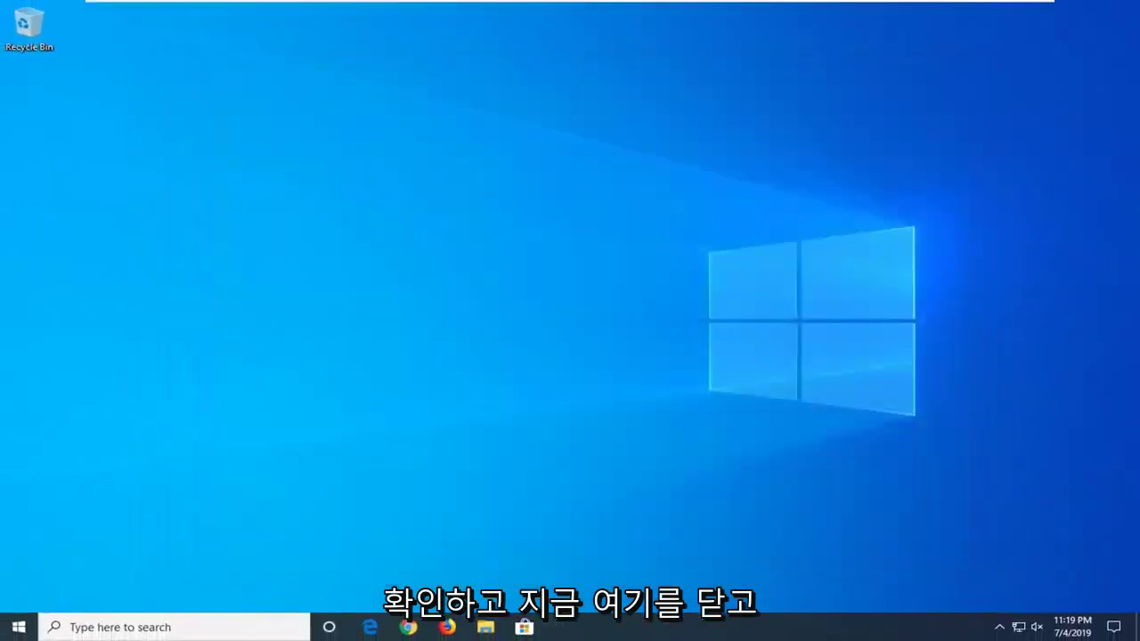
Step: Launch Control Panel by searching 'control panel' from the Start menu
left_click(19, 628)
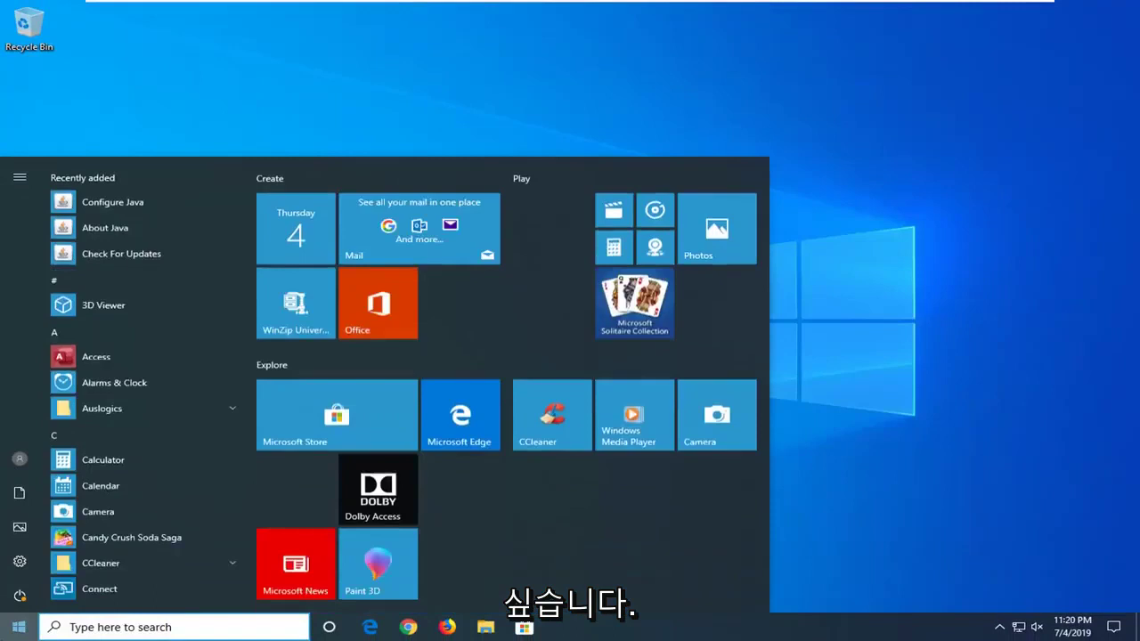
type("control pan")
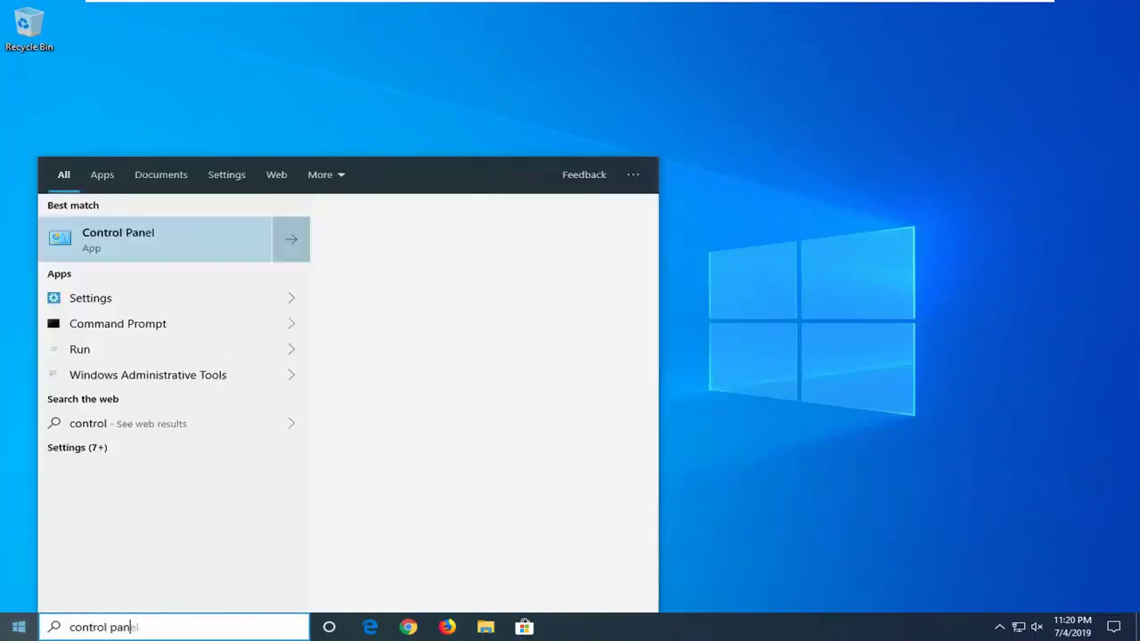
type("el")
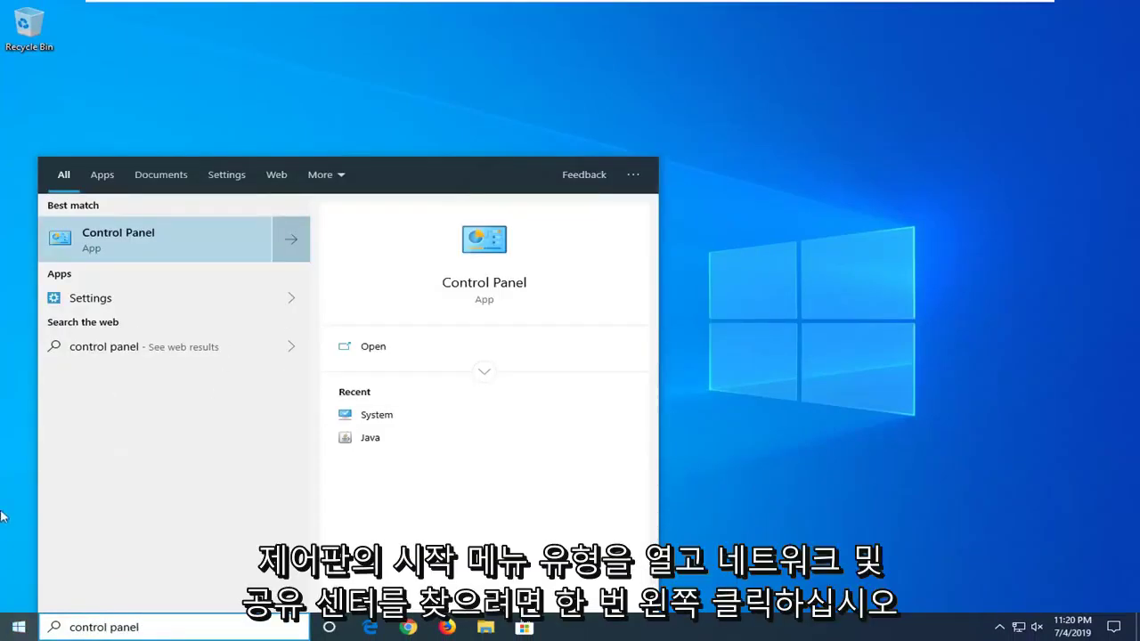
left_click(113, 245)
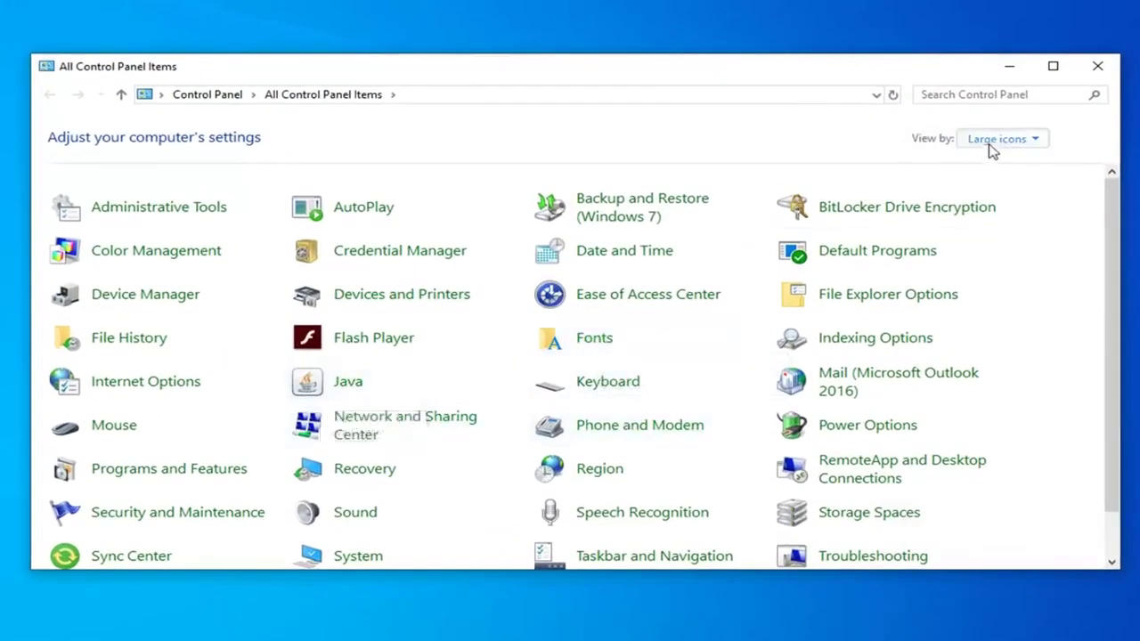
Step: Keep Large icons view and reach Network and Sharing Center's advanced sharing settings
left_click(994, 140)
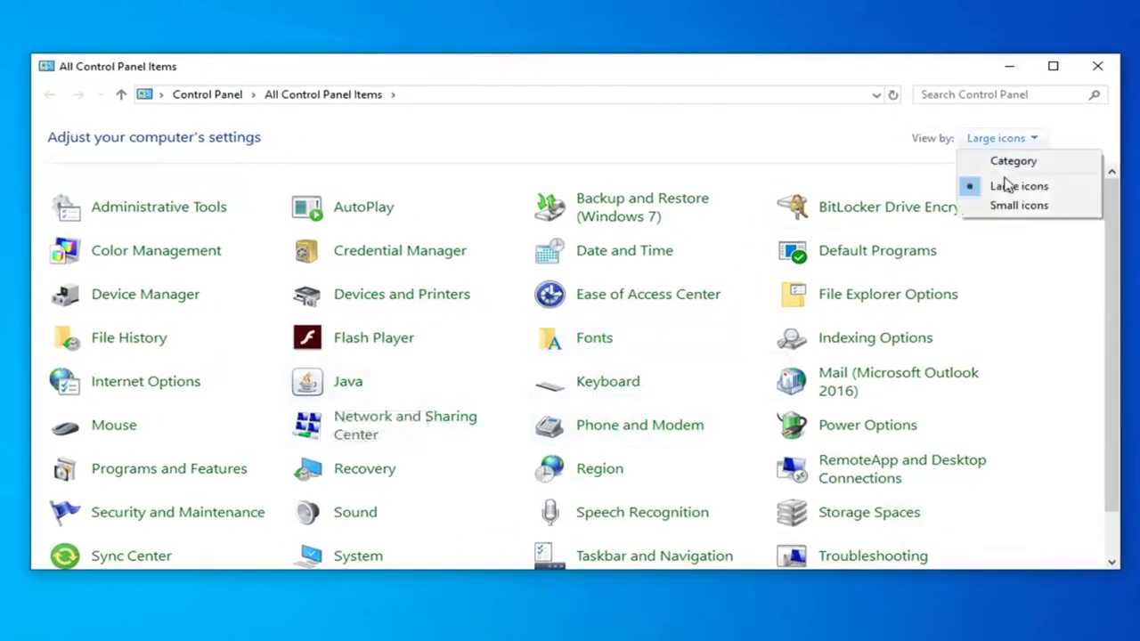
left_click(365, 453)
left_click(394, 431)
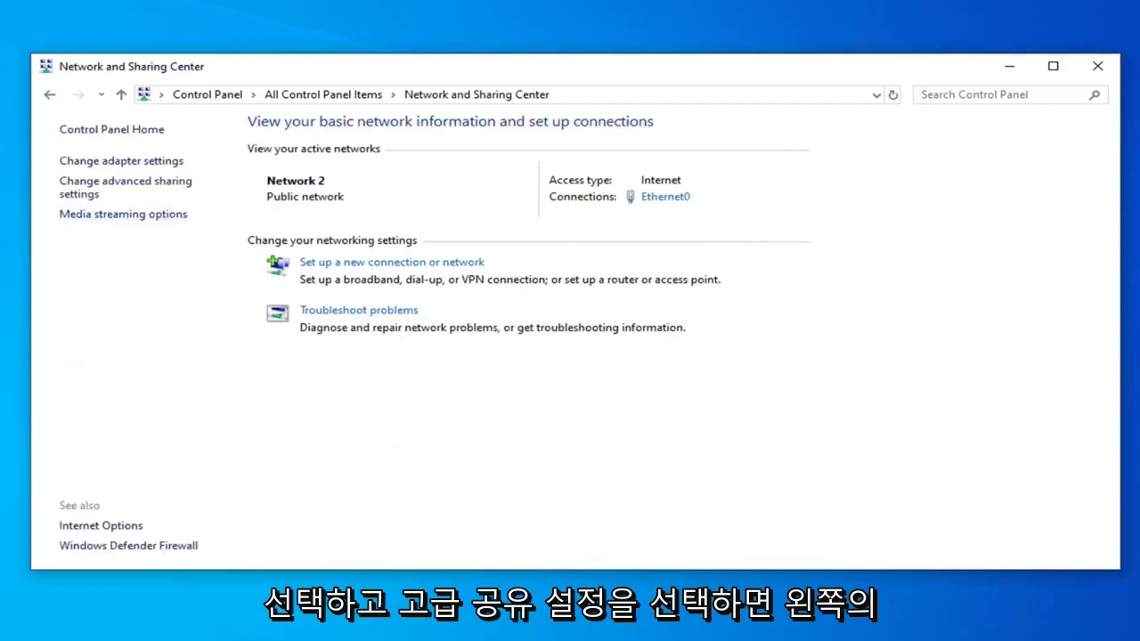
left_click(111, 188)
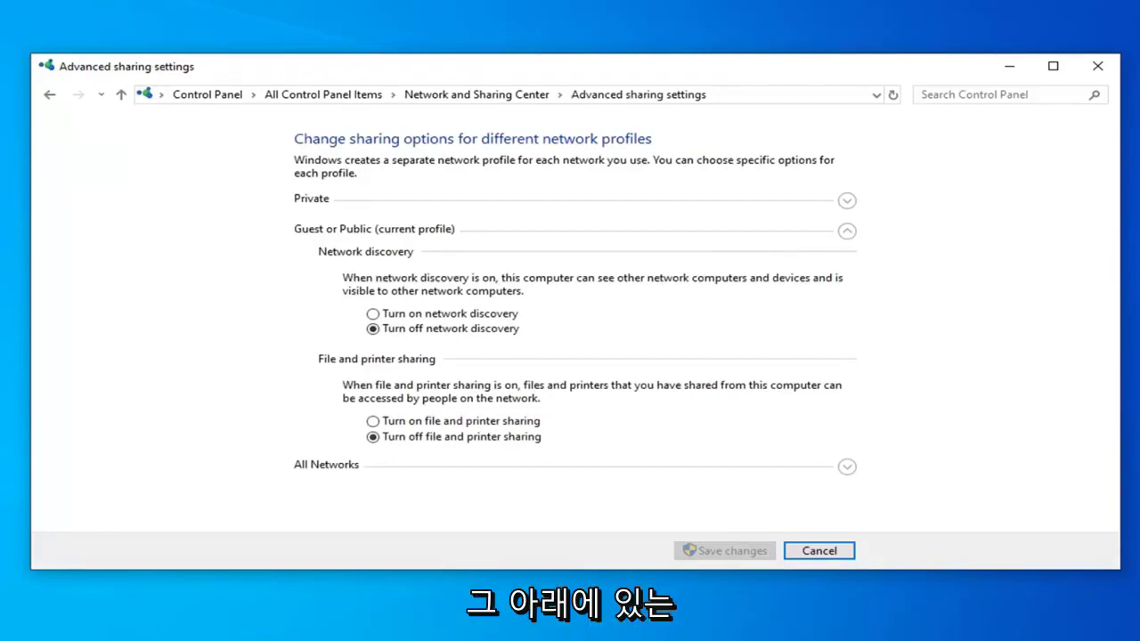
Step: Expand the Private profile and turn on file and printer sharing
left_click(846, 201)
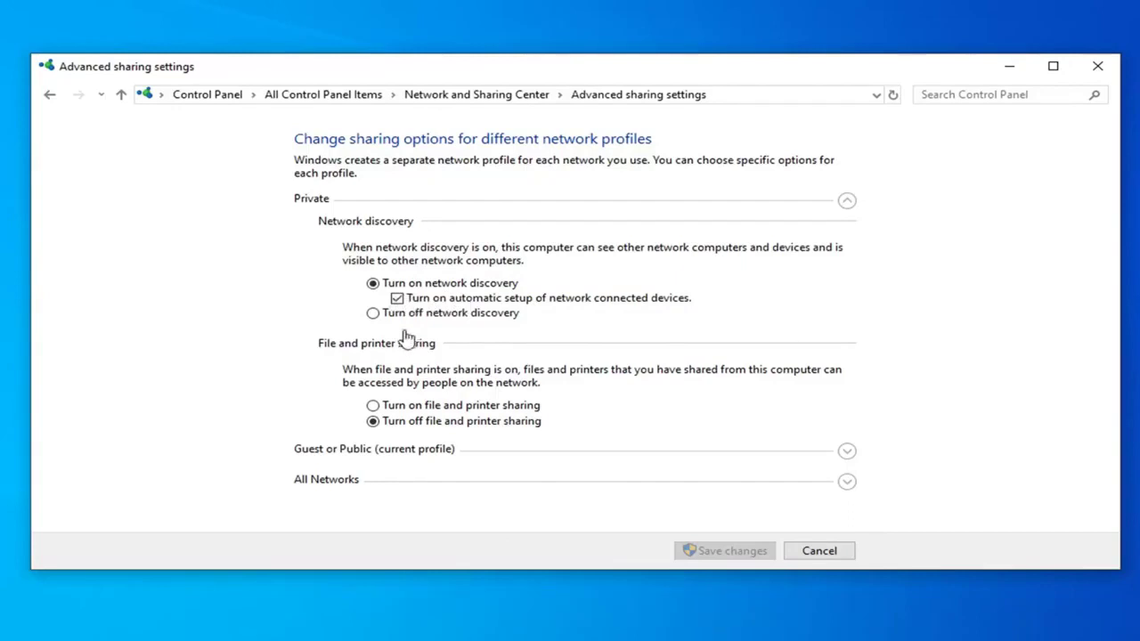
left_click(373, 406)
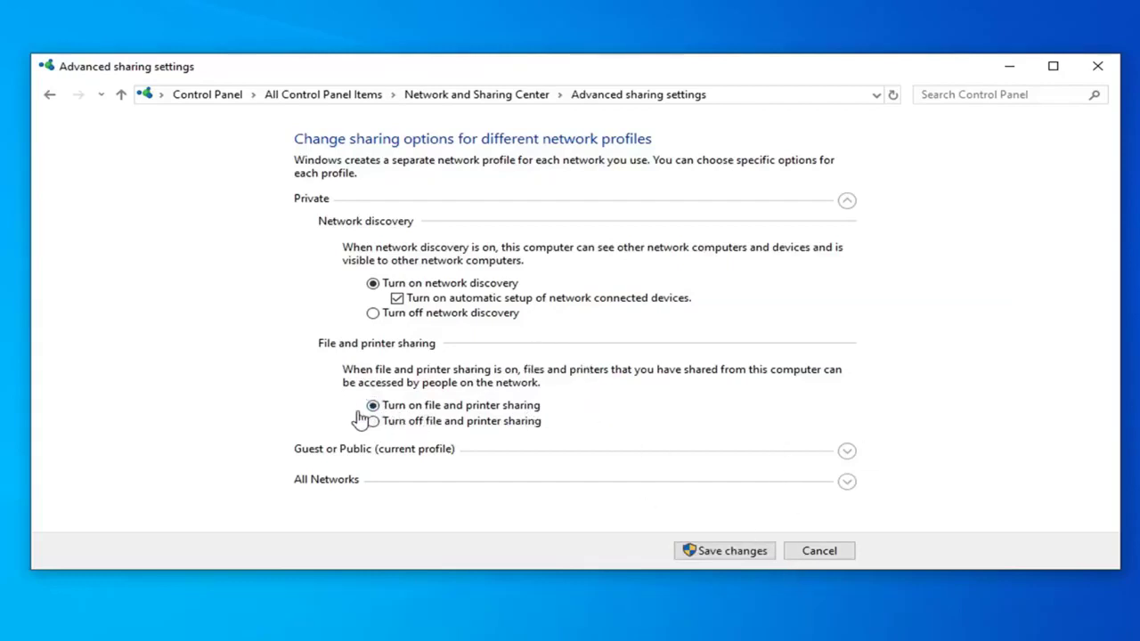
Step: Expand the Guest or Public profile and turn on file and printer sharing
left_click(484, 455)
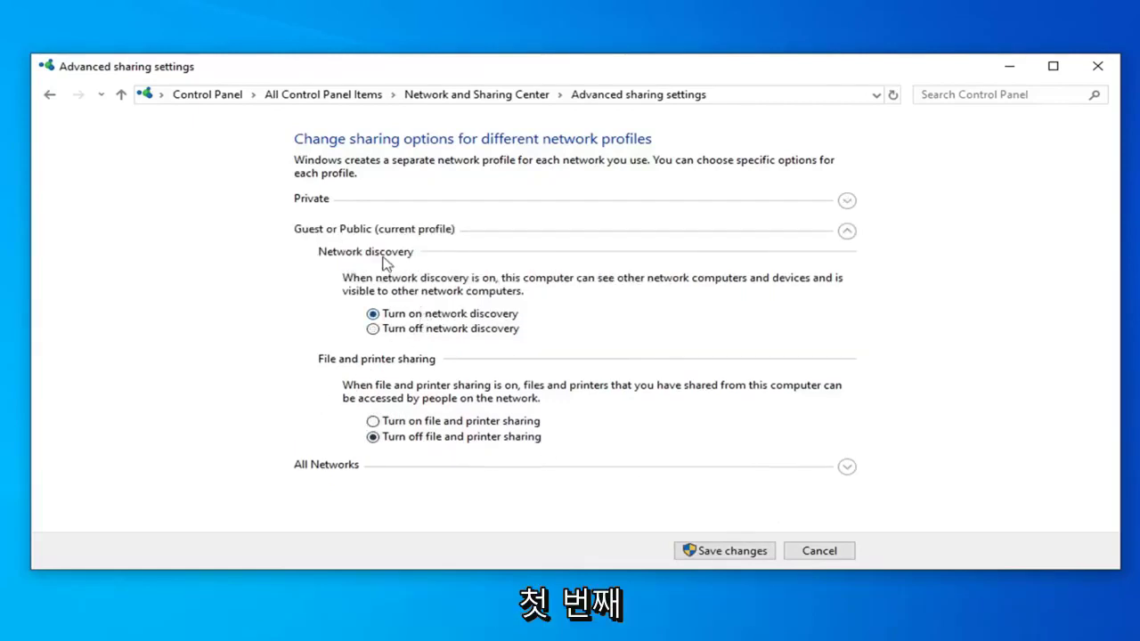
left_click(390, 422)
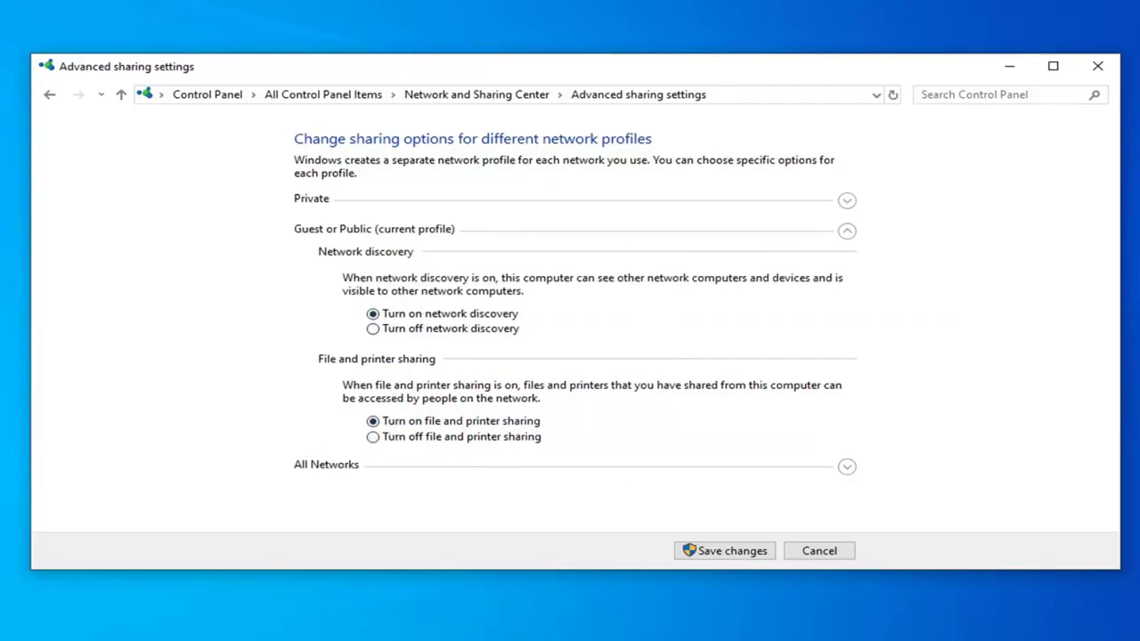
Step: Under All Networks, turn on Public folder sharing and turn off password protected sharing
left_click(384, 472)
scroll(499, 397, "down", 1)
scroll(452, 405, "down", 1)
scroll(452, 403, "up", 1)
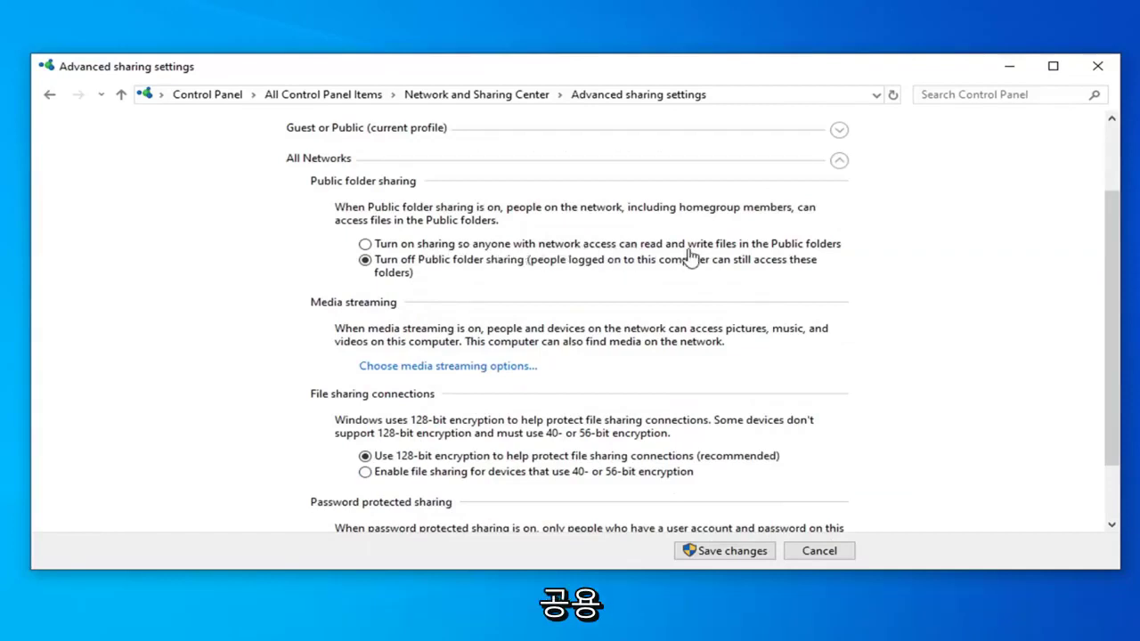
left_click(659, 248)
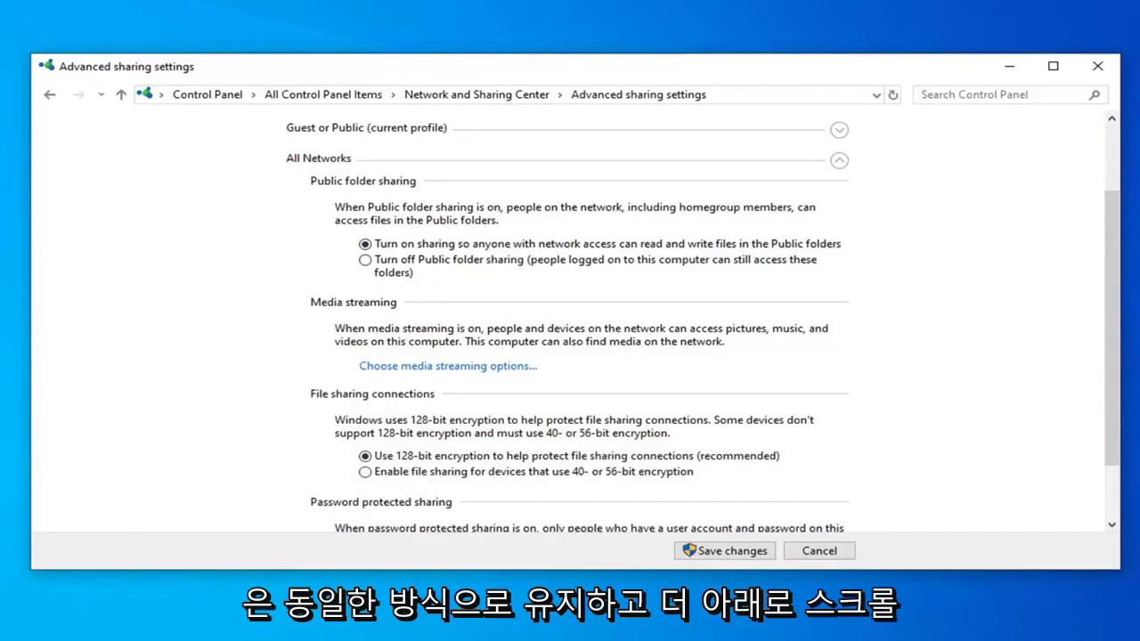
scroll(303, 438, "down", 2)
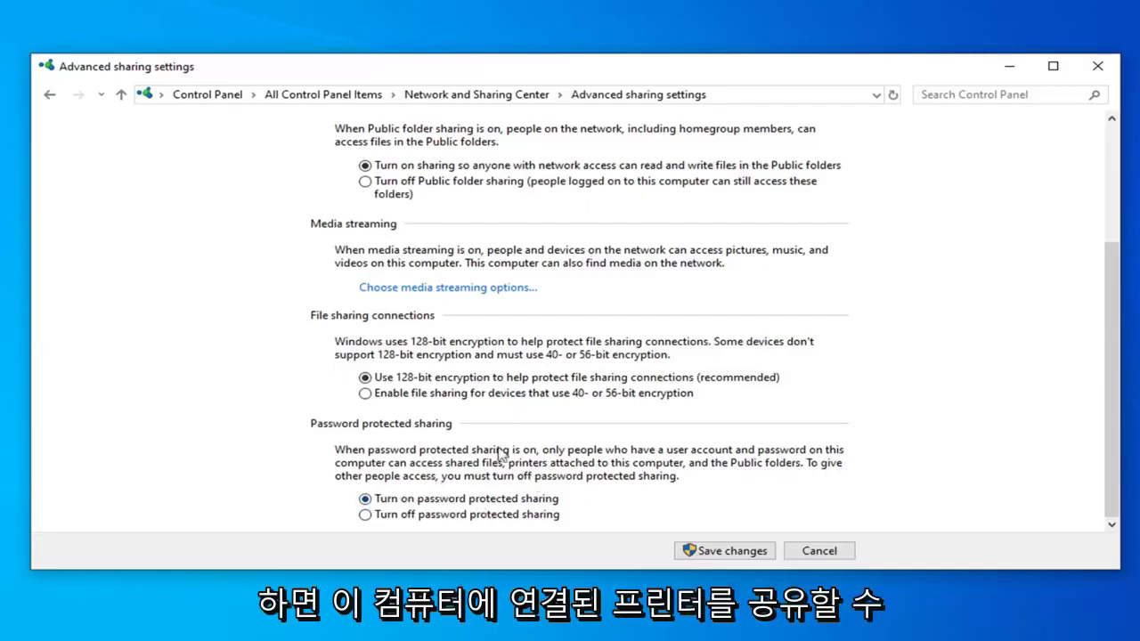
left_click(365, 516)
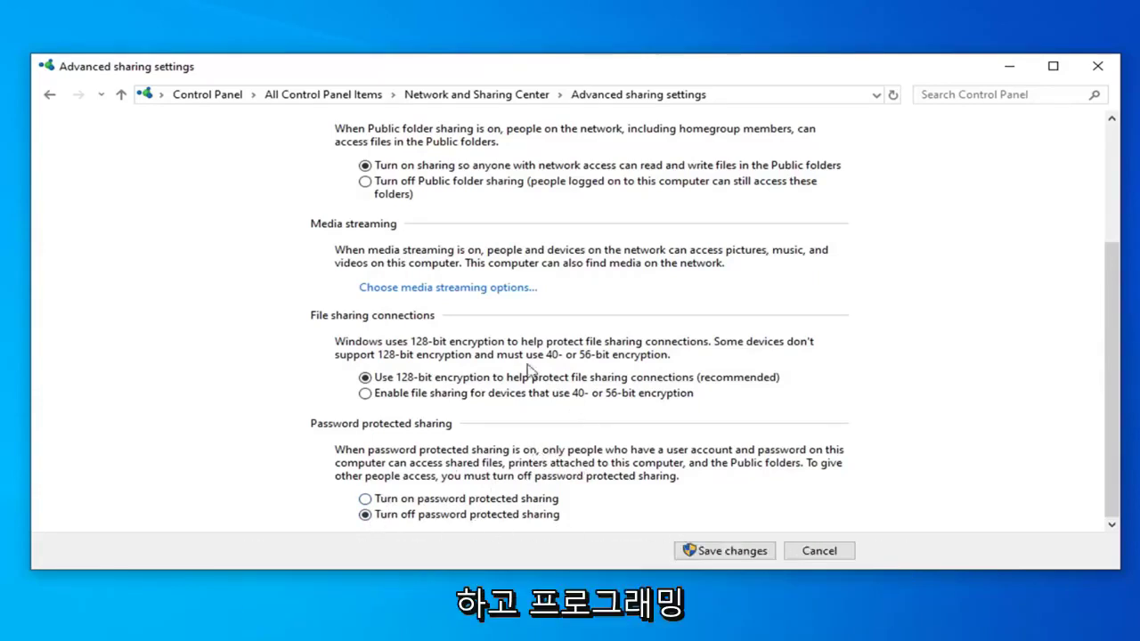
Step: Save the advanced sharing setting changes
left_click(690, 550)
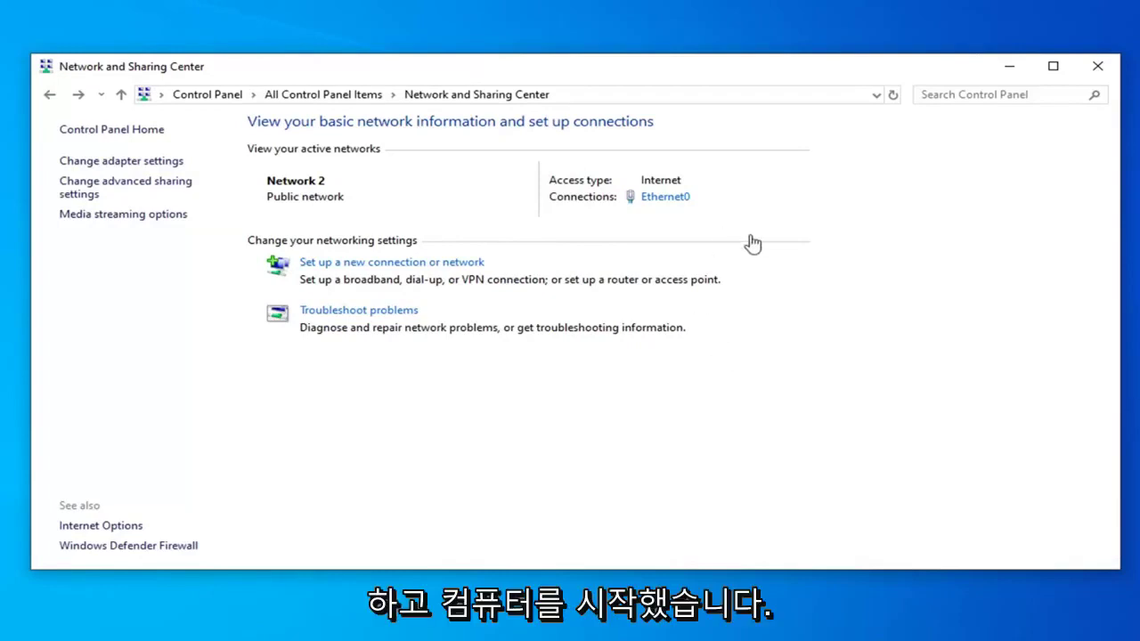
Step: Close the Network and Sharing Center window
left_click(1097, 66)
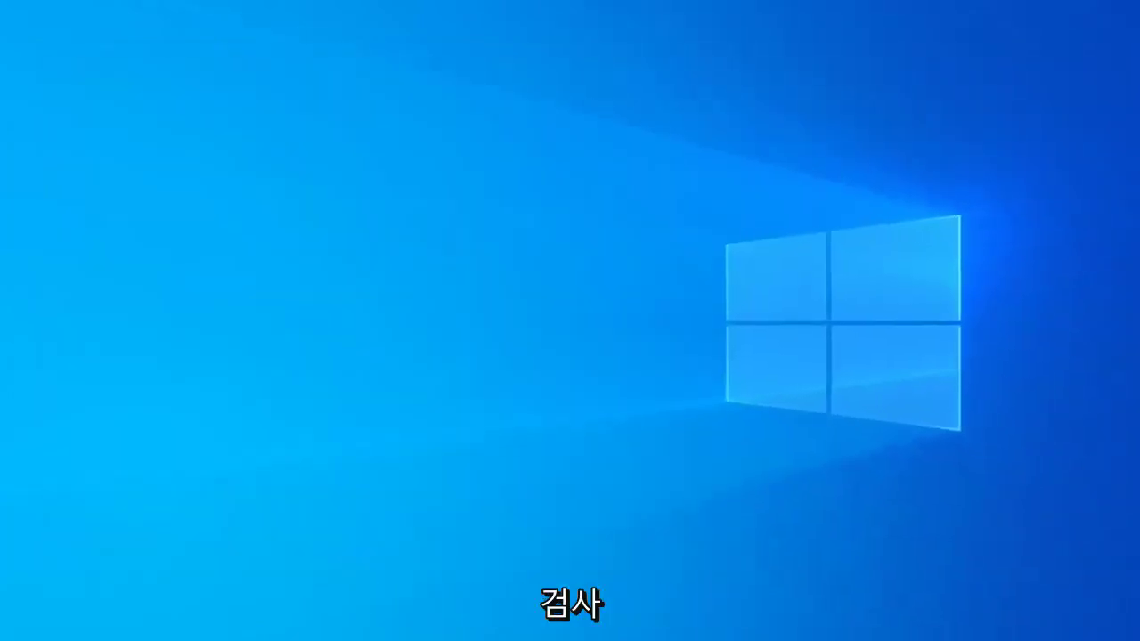